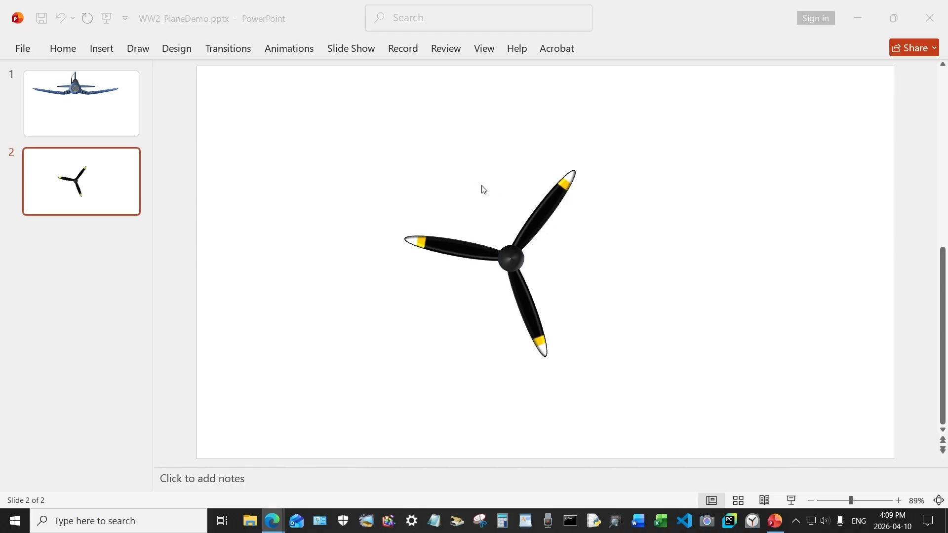
Cut the propeller from slide 2, paste it on slide 1 using the destination theme, and place it below the plane
left_click(516, 254)
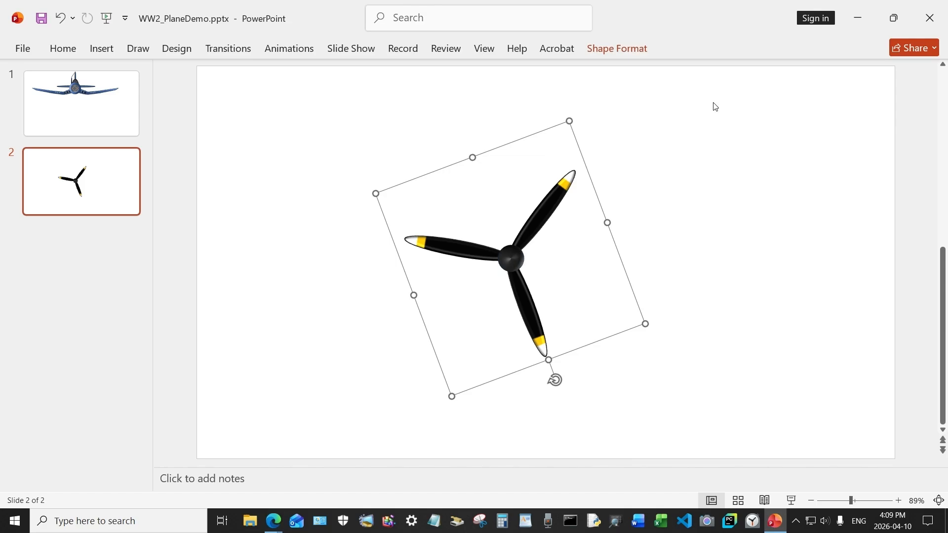
right_click(509, 261)
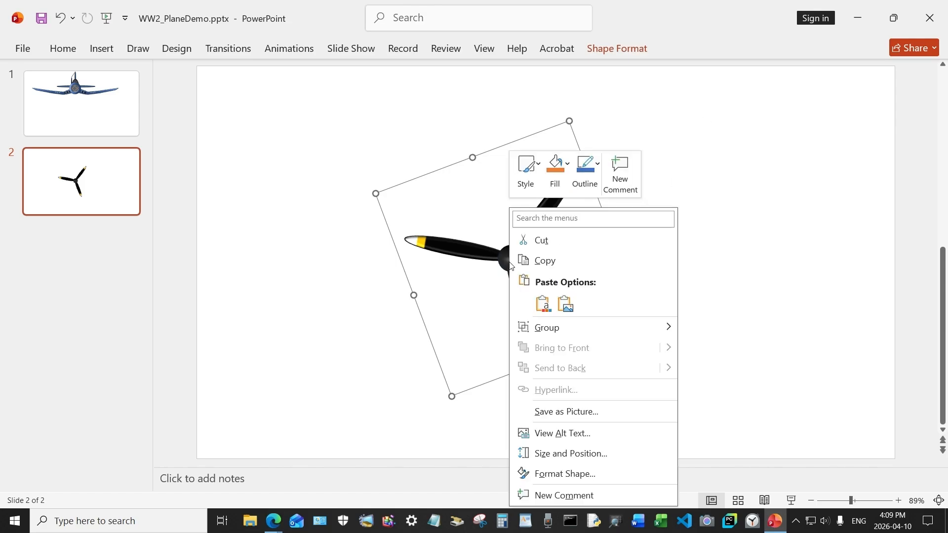
left_click(545, 242)
left_click(97, 110)
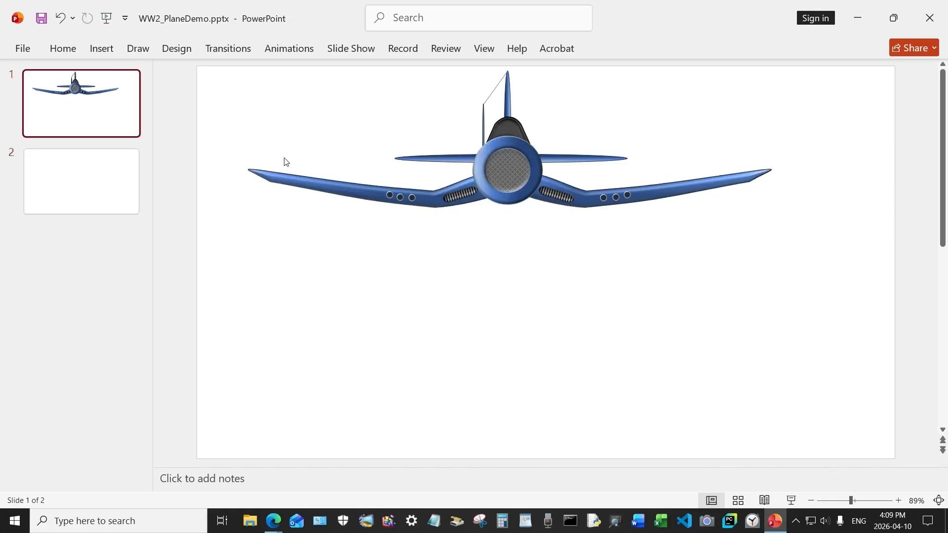
right_click(519, 296)
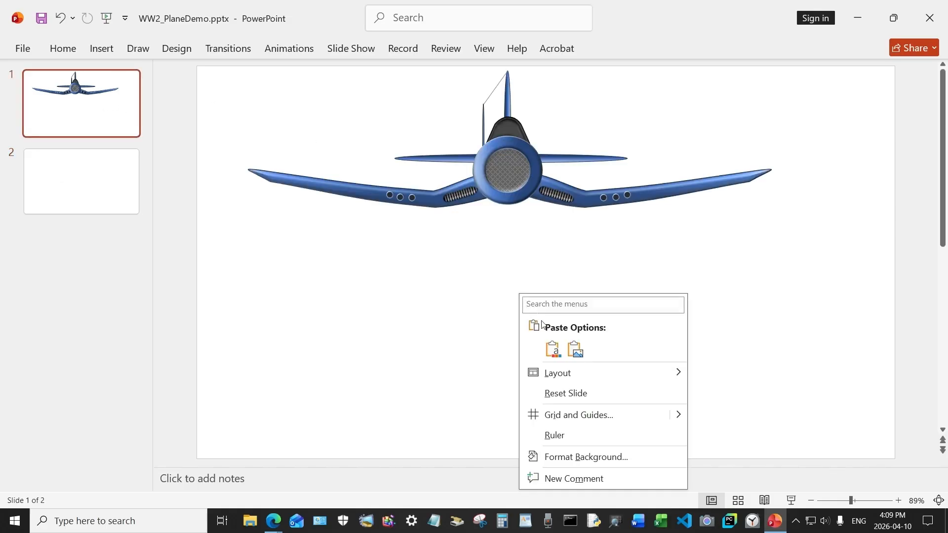
left_click(553, 349)
left_click_drag(518, 287, 632, 354)
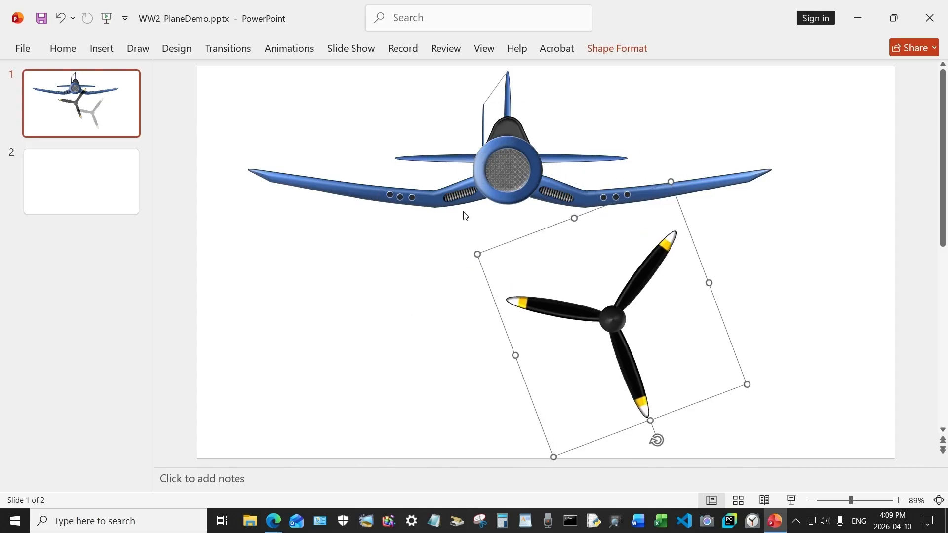
Move the plane down to the middle of slide 1 and centre the propeller's hub on its nose
left_click(513, 179)
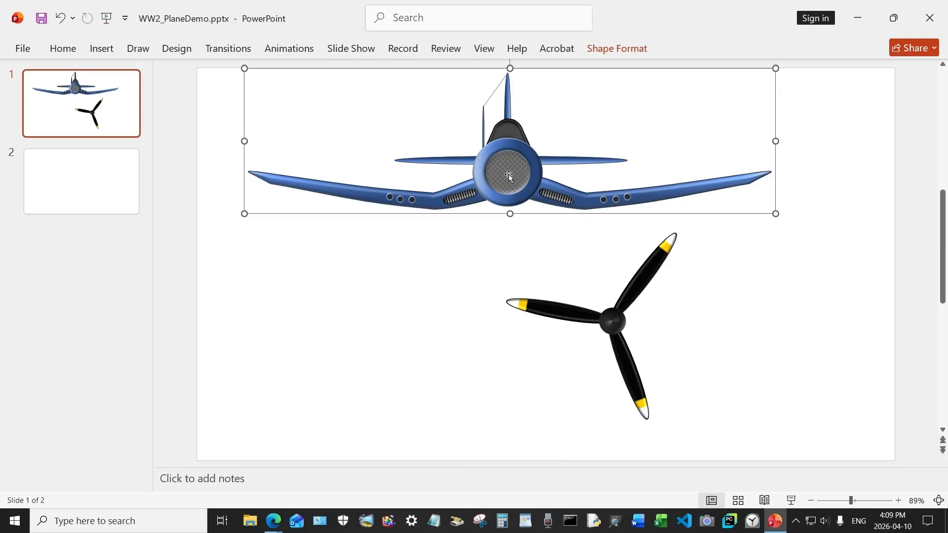
left_click_drag(509, 173, 544, 276)
left_click(616, 328)
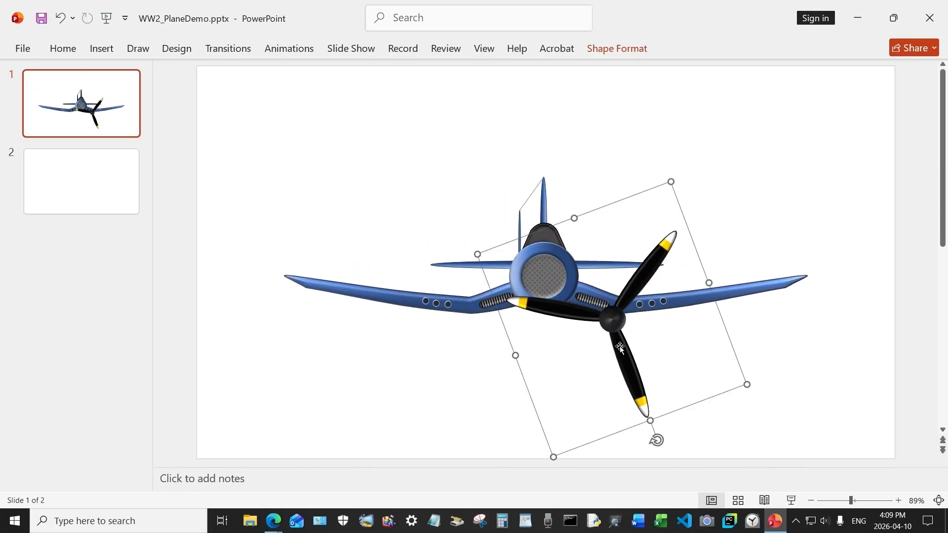
left_click_drag(616, 330, 549, 285)
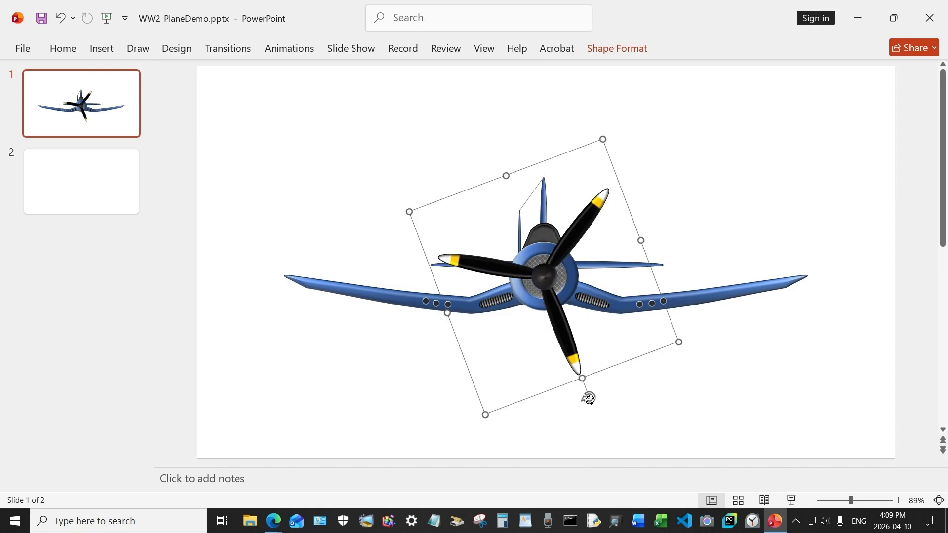
Rotate the propeller about its hub, then examine the fill and outline options of the small invisible shape in its group
left_click_drag(589, 398, 660, 327)
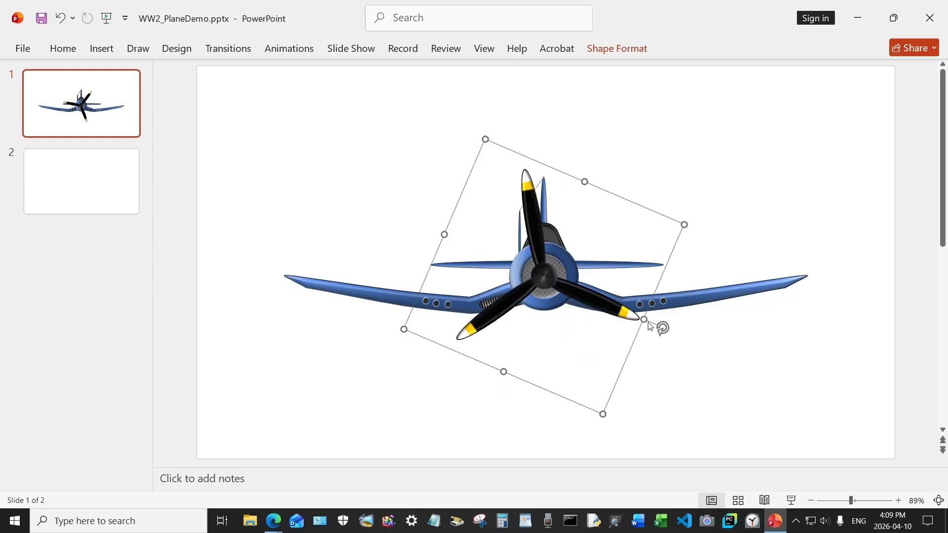
left_click(459, 242)
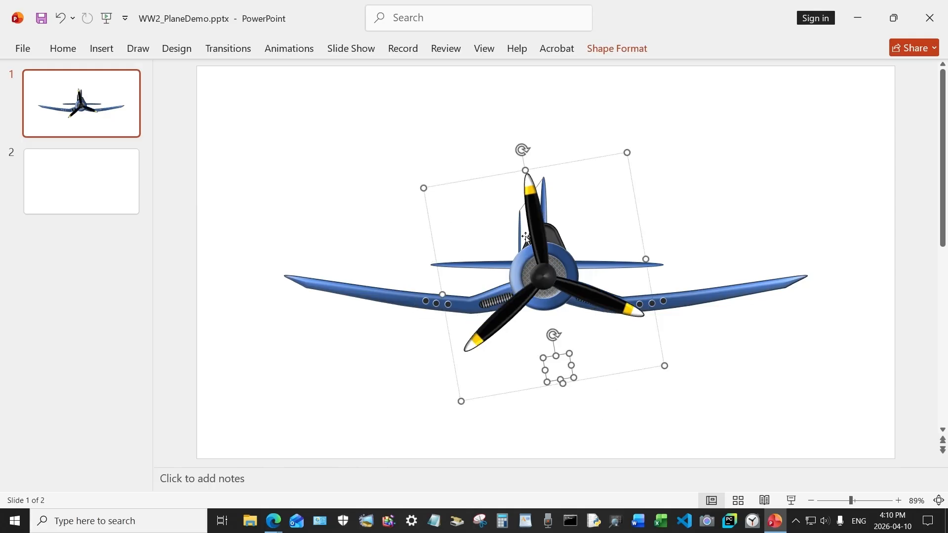
left_click(610, 50)
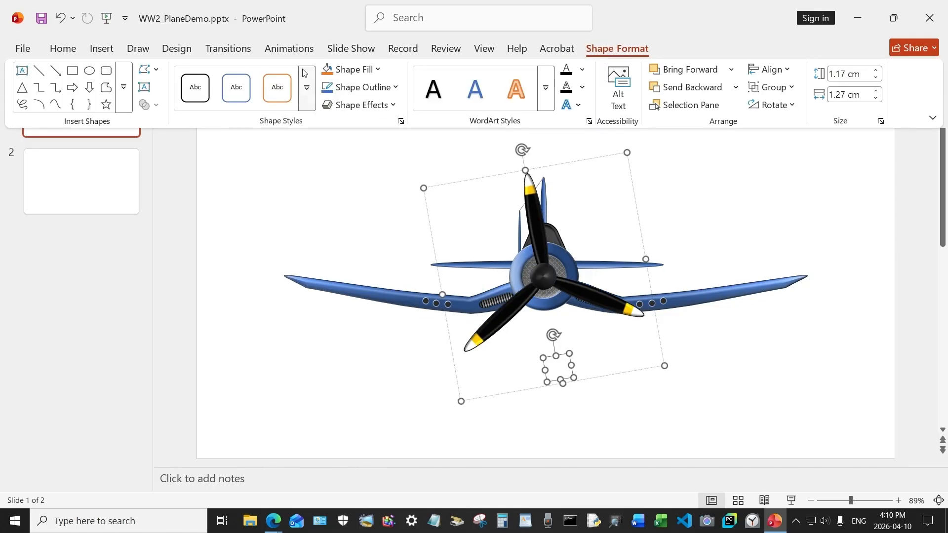
left_click(355, 70)
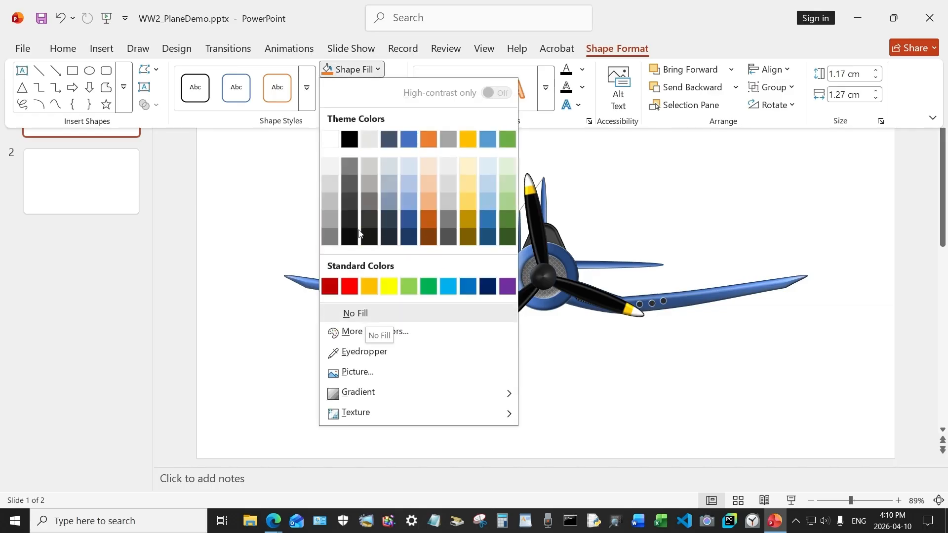
left_click(346, 69)
left_click(364, 88)
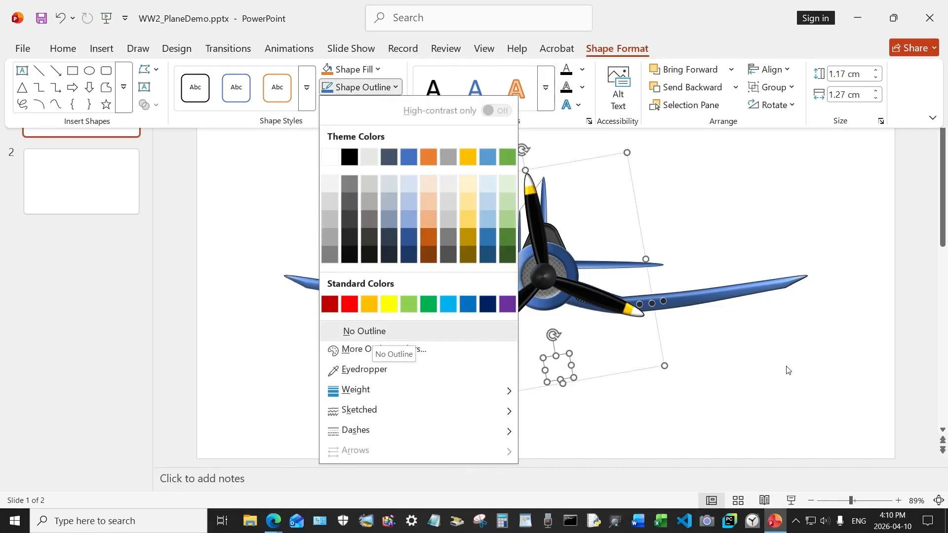
left_click(765, 372)
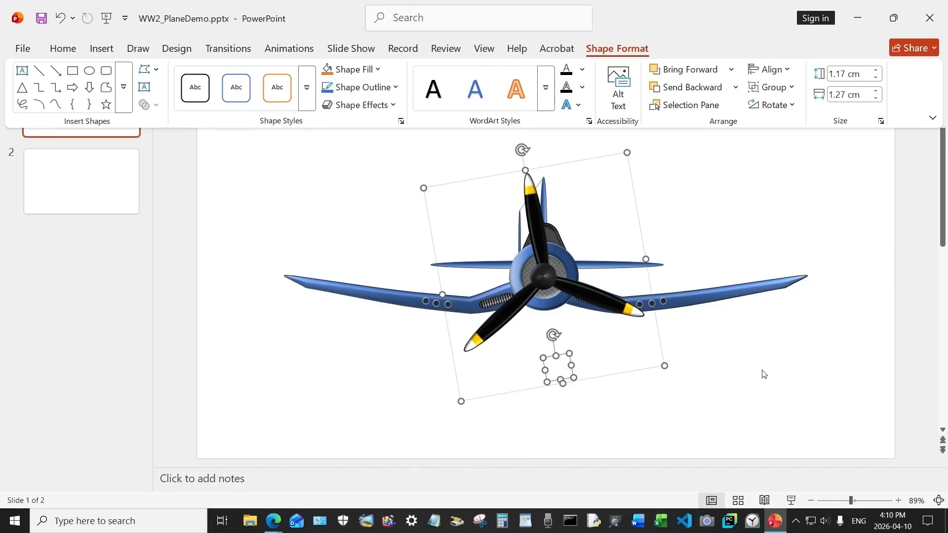
left_click(555, 369)
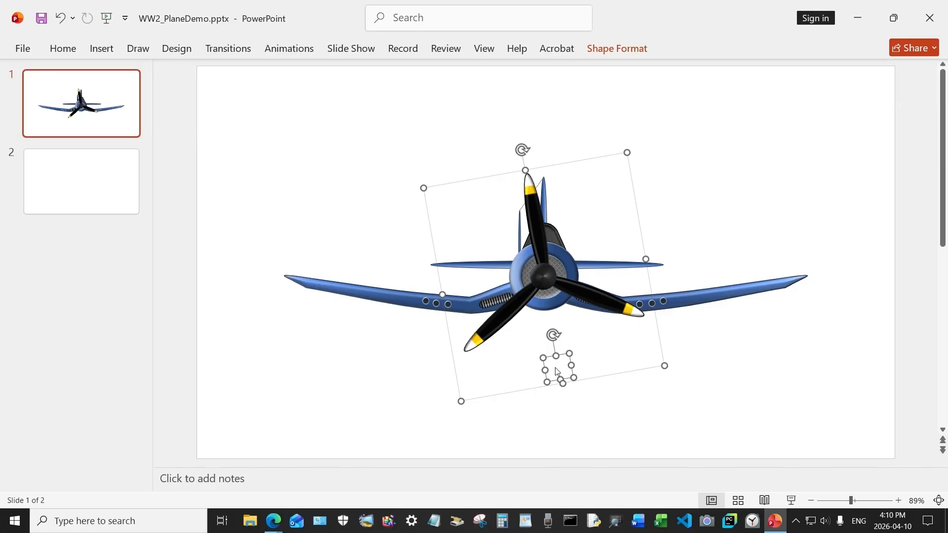
left_click(554, 369)
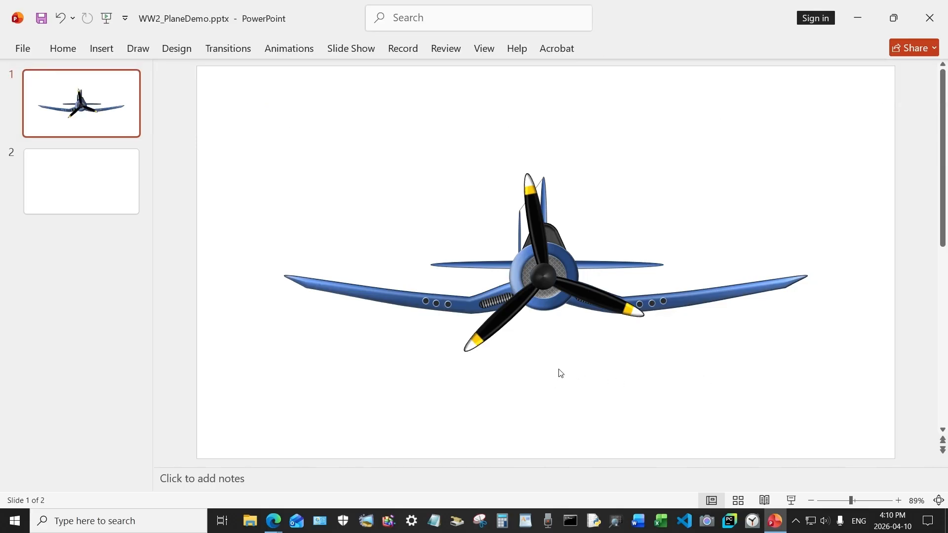
Look up the oval among the available shapes and turn the propeller about half a turn around its hub
left_click(548, 280)
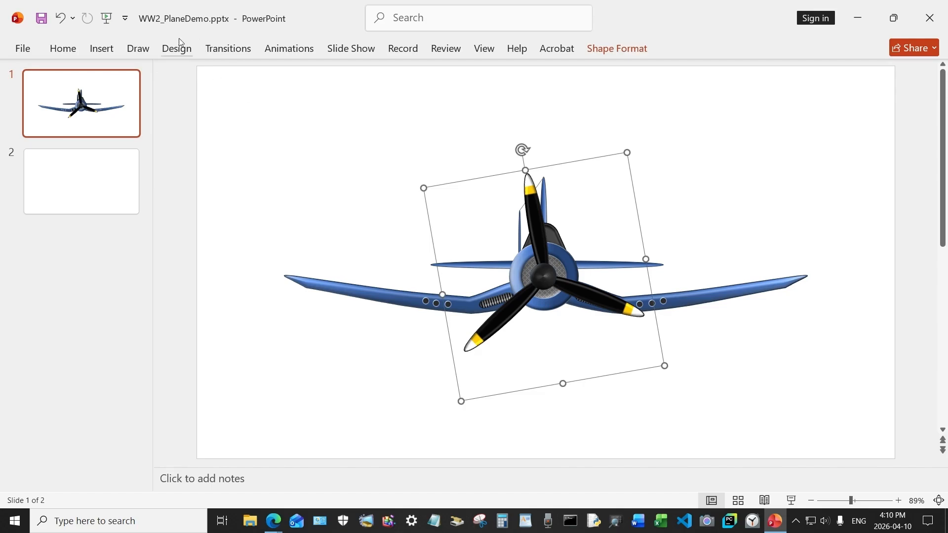
left_click(102, 50)
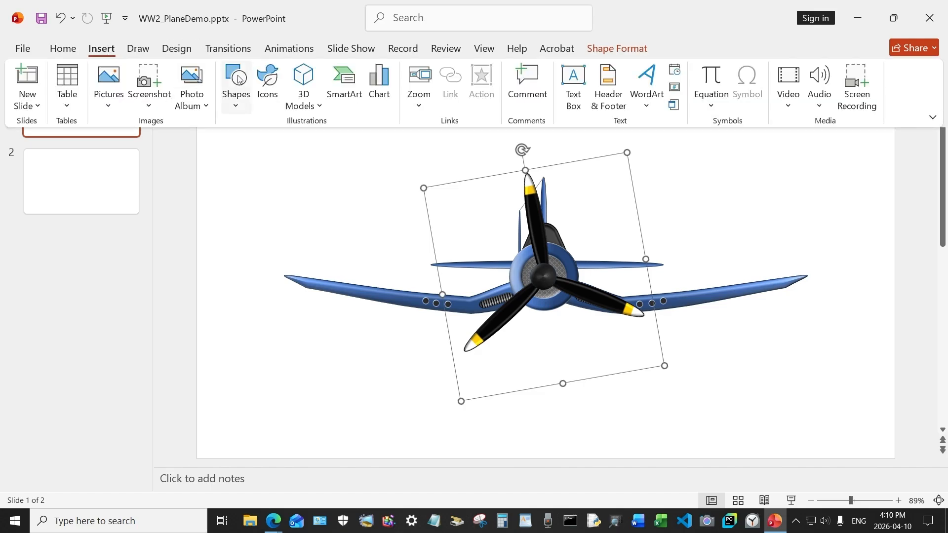
left_click(237, 79)
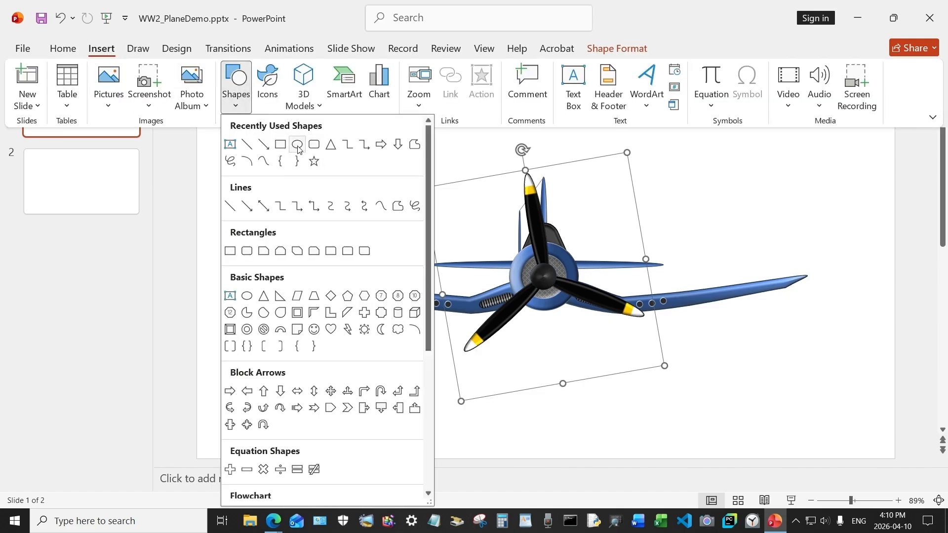
left_click(599, 418)
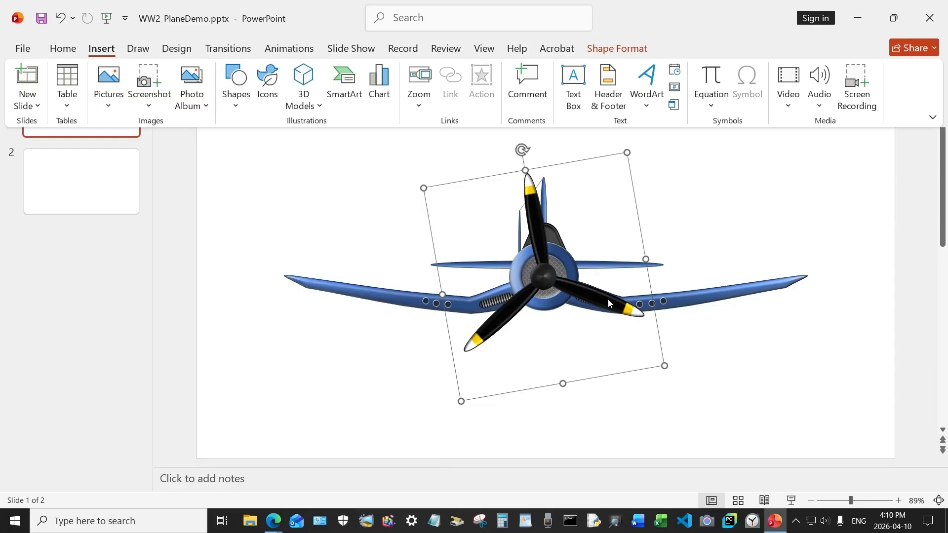
left_click_drag(521, 149, 531, 298)
Try moving the propeller off the nose onto the wing and rotating it there about its hub
left_click(536, 191)
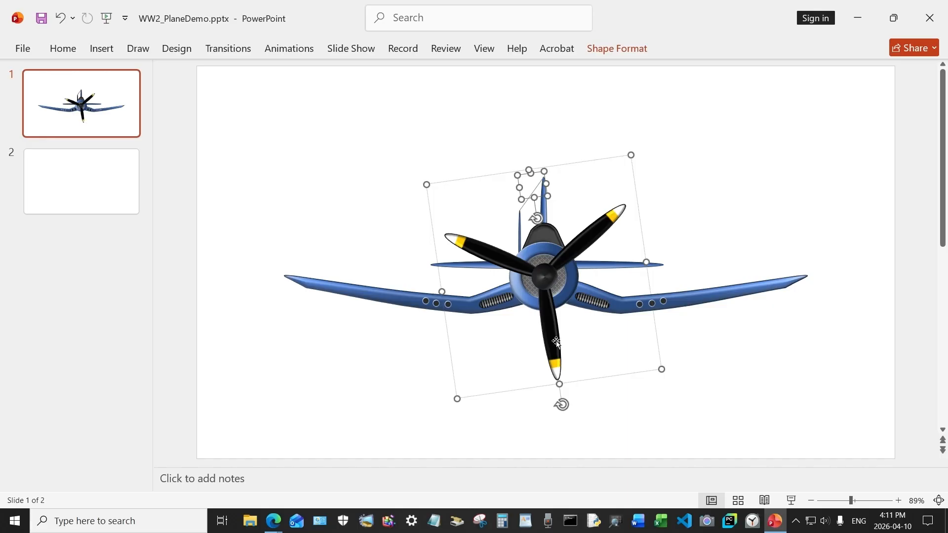
left_click_drag(532, 190, 325, 207)
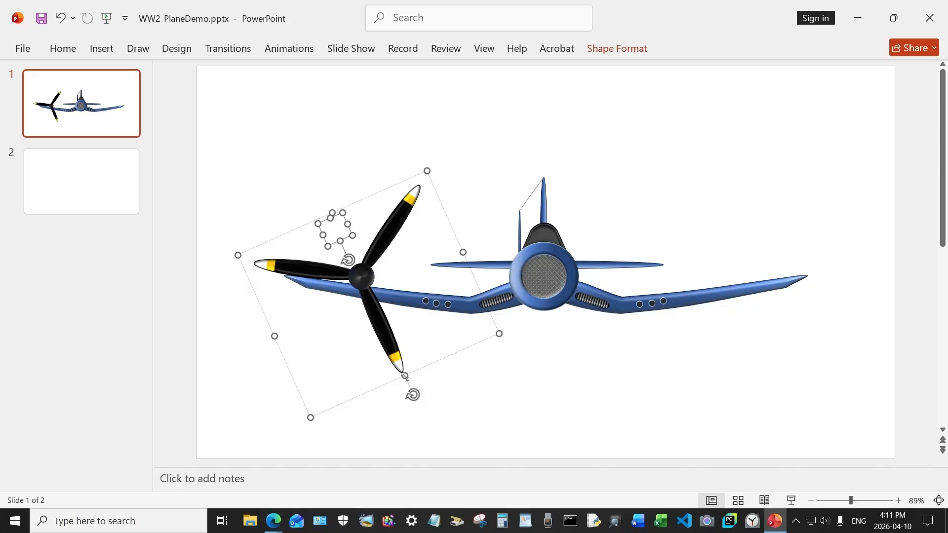
left_click_drag(413, 395, 347, 376)
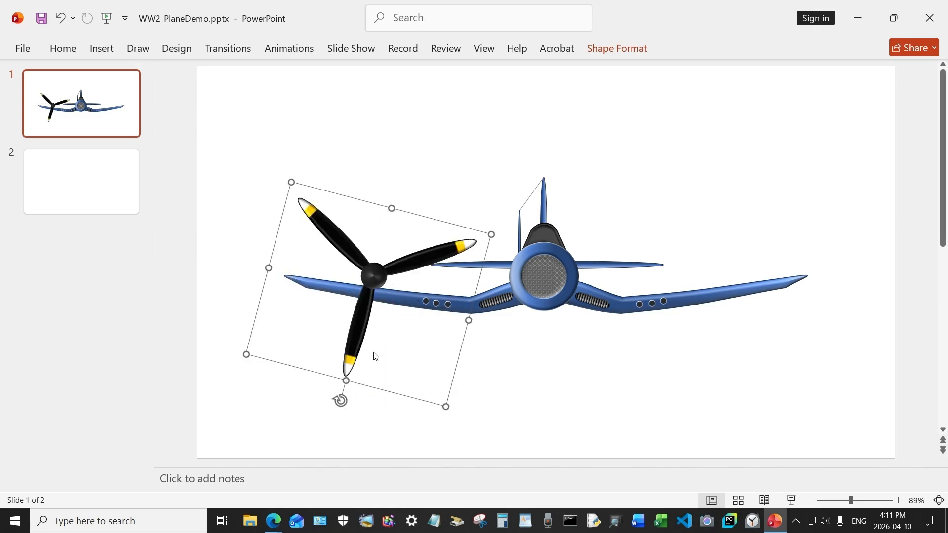
Try shifting the invisible shape farther from the hub within the propeller group and rotating the propeller
left_click(393, 228)
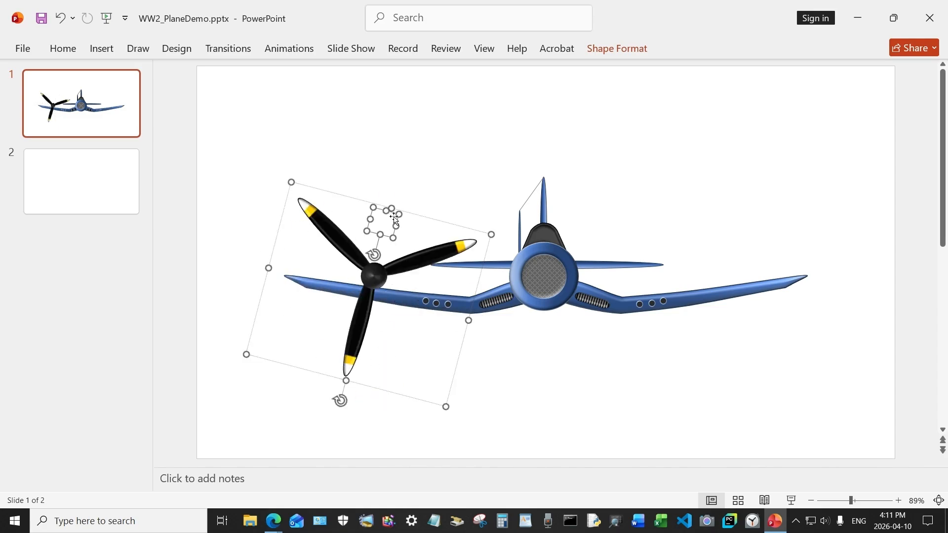
left_click_drag(394, 215, 406, 189)
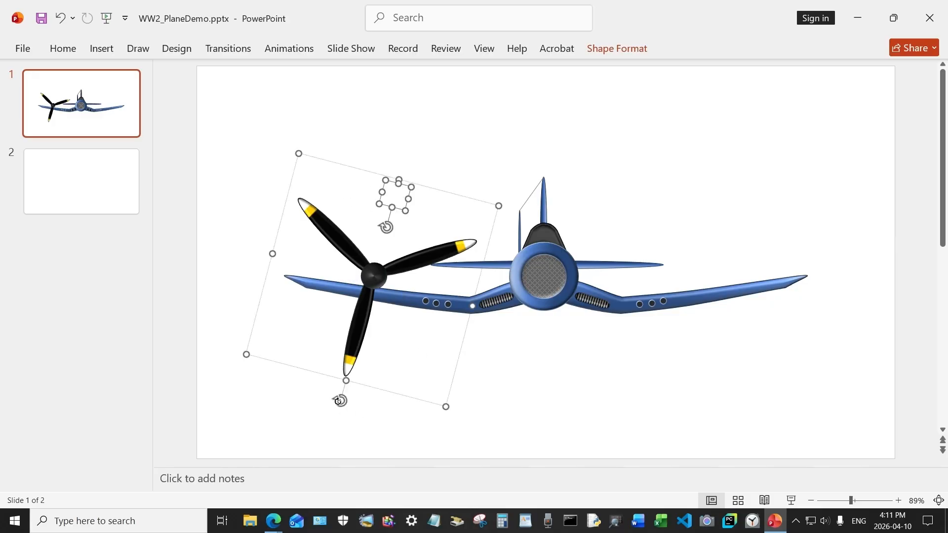
left_click_drag(340, 400, 331, 235)
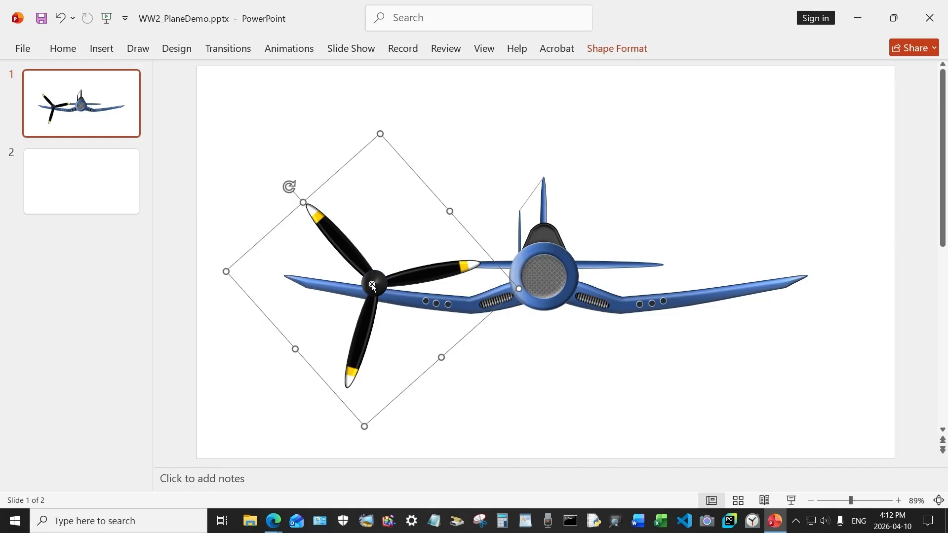
Undo the test moves so the propeller is back on the plane's nose, and deselect it
left_click(60, 18)
left_click_drag(668, 423, 670, 422)
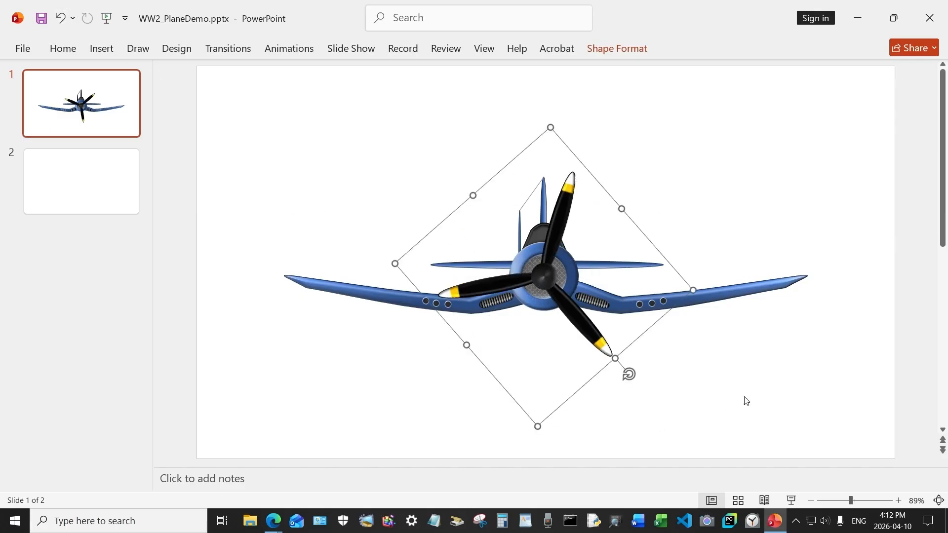
left_click(761, 395)
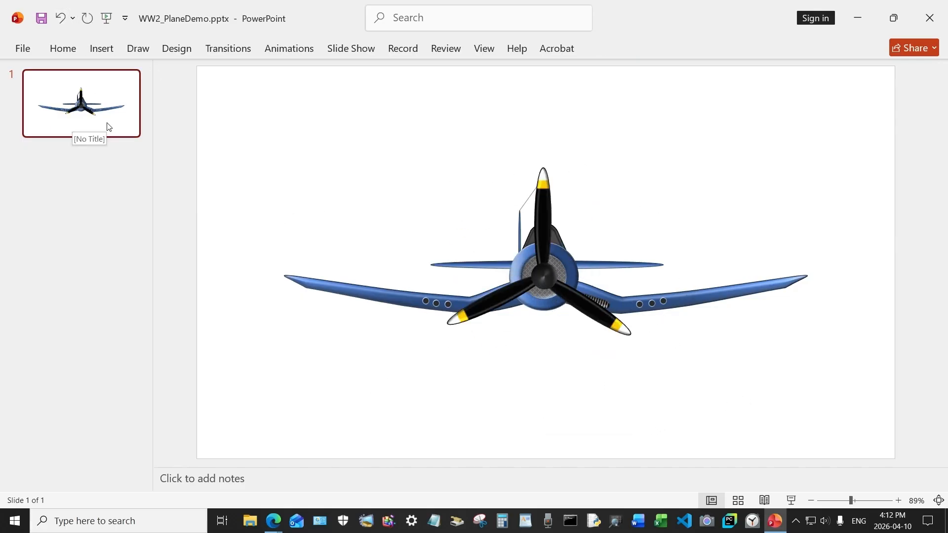
Duplicate slide 1 and select the duplicate
right_click(107, 123)
right_click(72, 123)
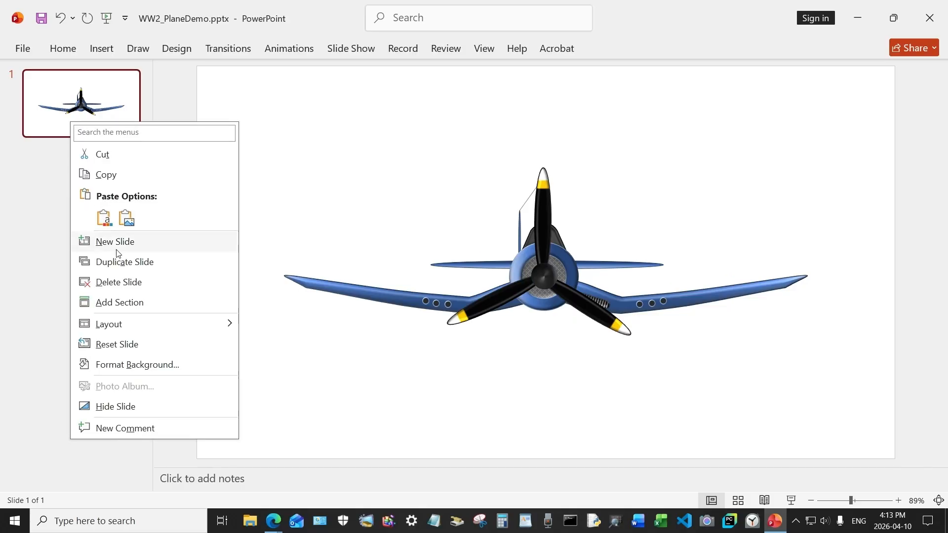
left_click(119, 262)
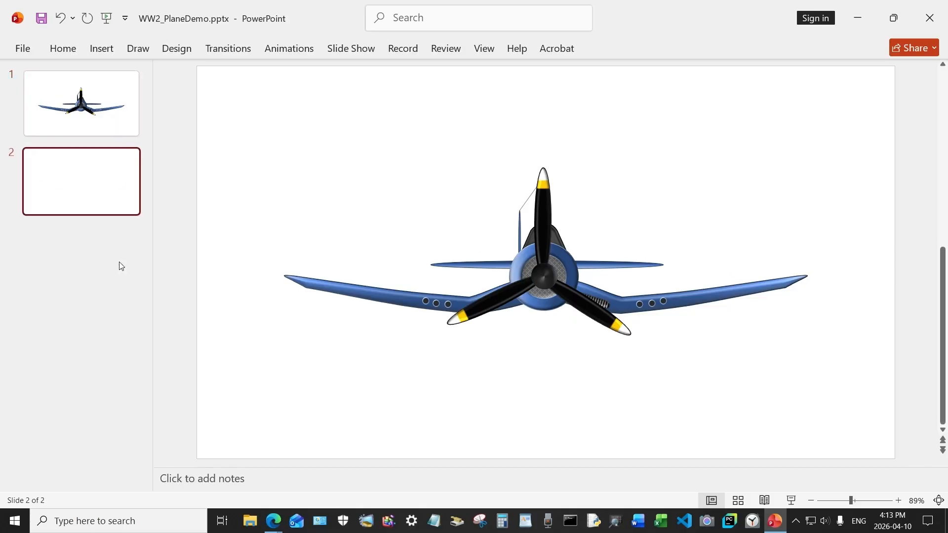
right_click(93, 204)
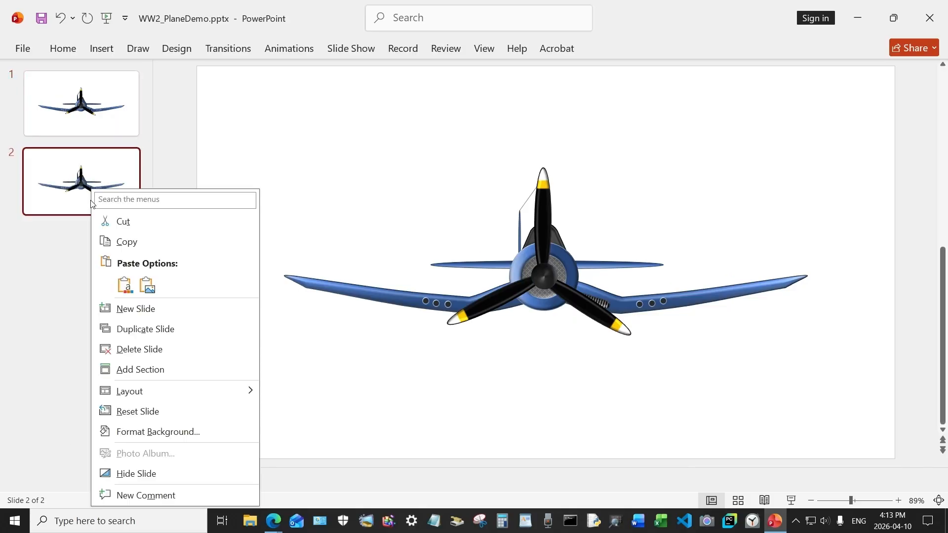
left_click(109, 170)
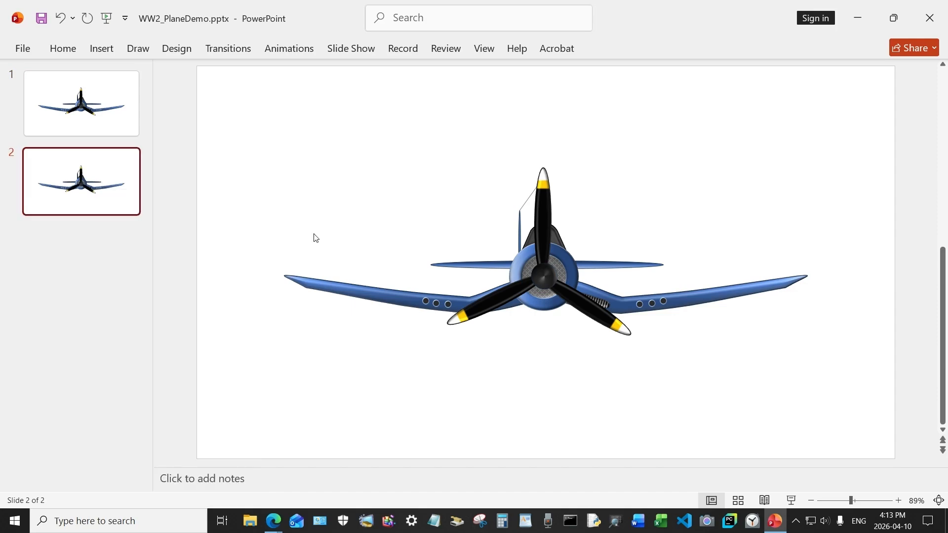
Set the rotation of the propeller on slide 2 to 87° in its rotation options
left_click(546, 280)
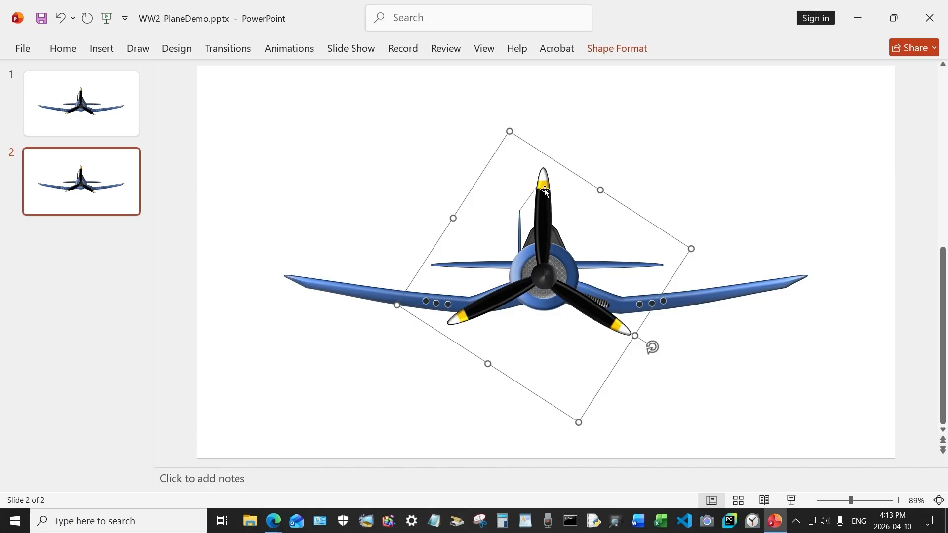
left_click(336, 295)
left_click(553, 273)
left_click(613, 51)
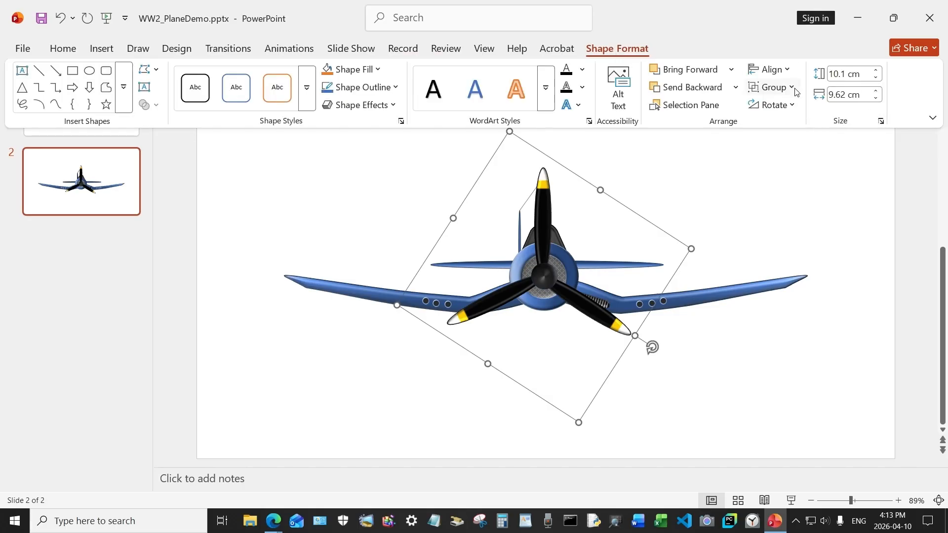
left_click(793, 107)
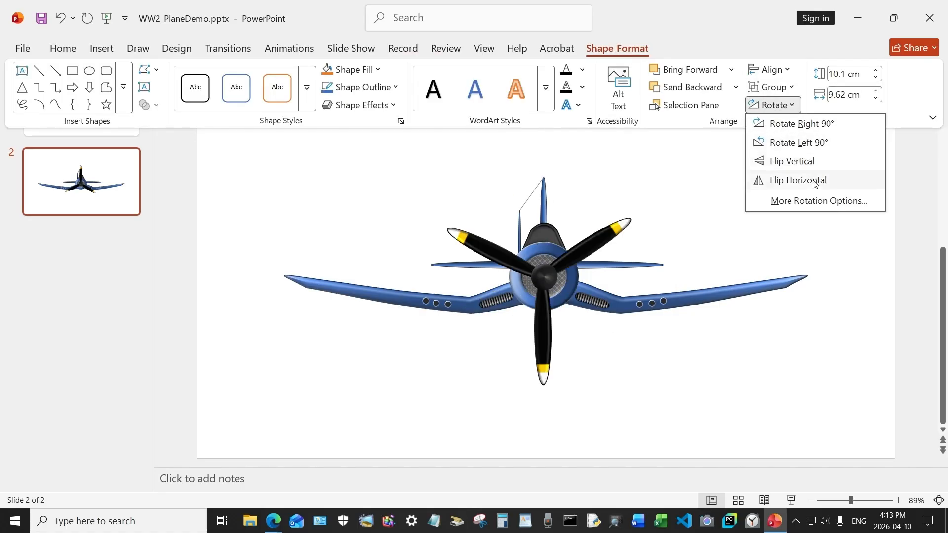
left_click(814, 201)
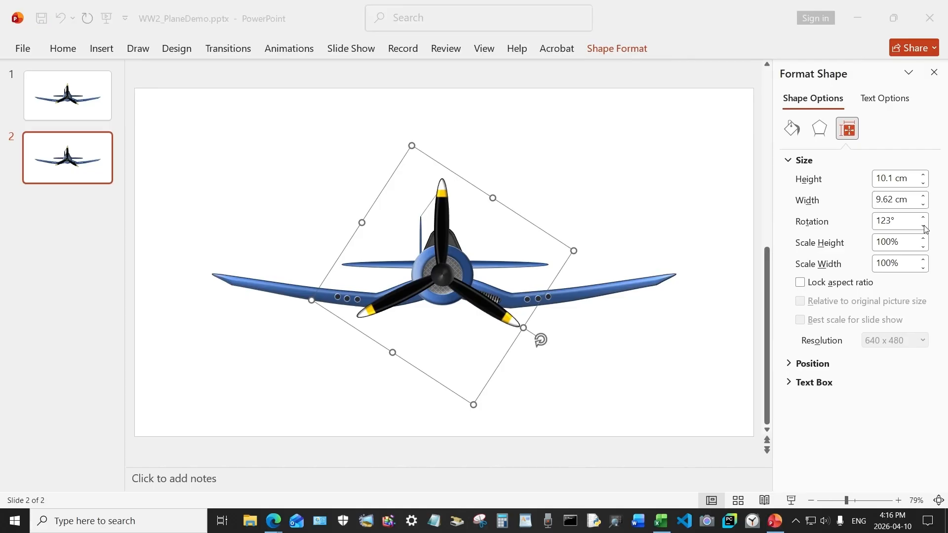
left_click(922, 226)
left_click(923, 226)
left_click(923, 226)
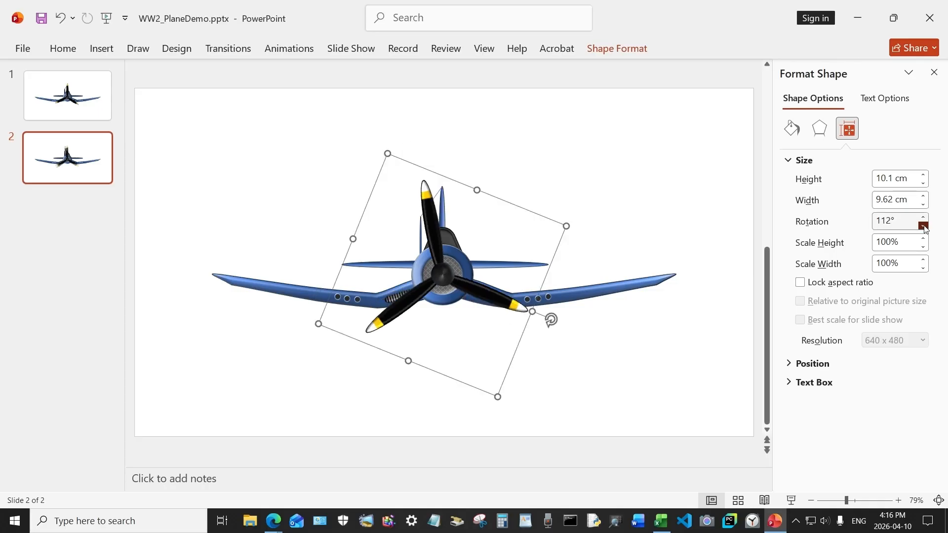
left_click(923, 226)
left_click(923, 226)
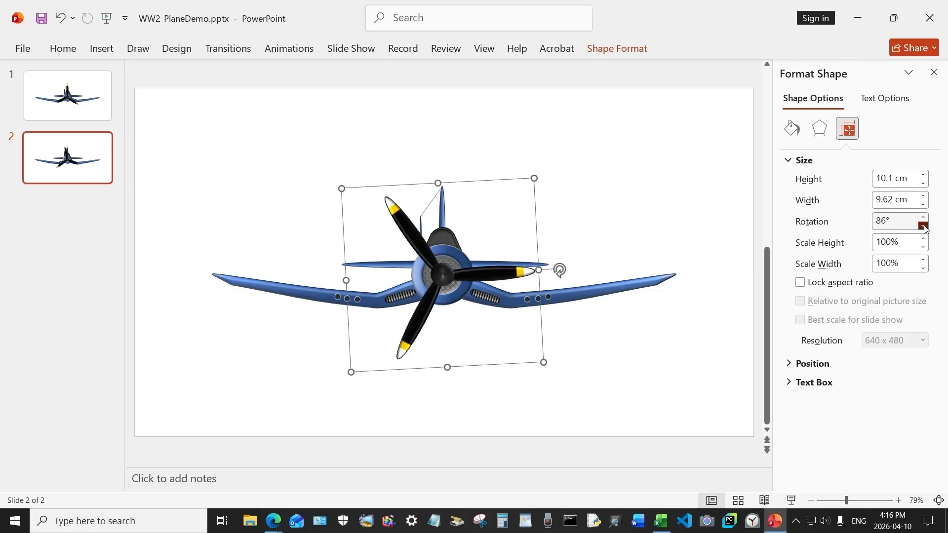
left_click(922, 218)
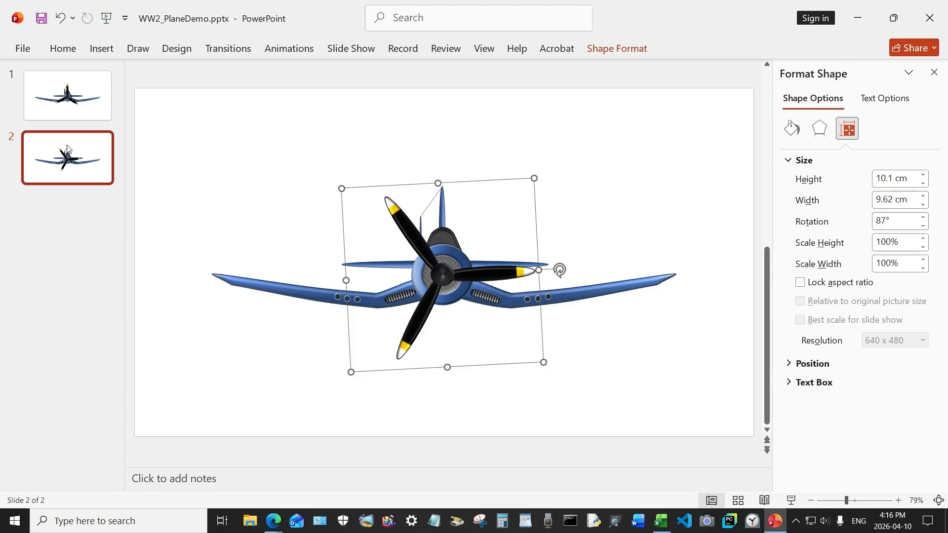
Duplicate slide 2 and set the propeller's rotation on the new slide 3 to 51°
right_click(79, 144)
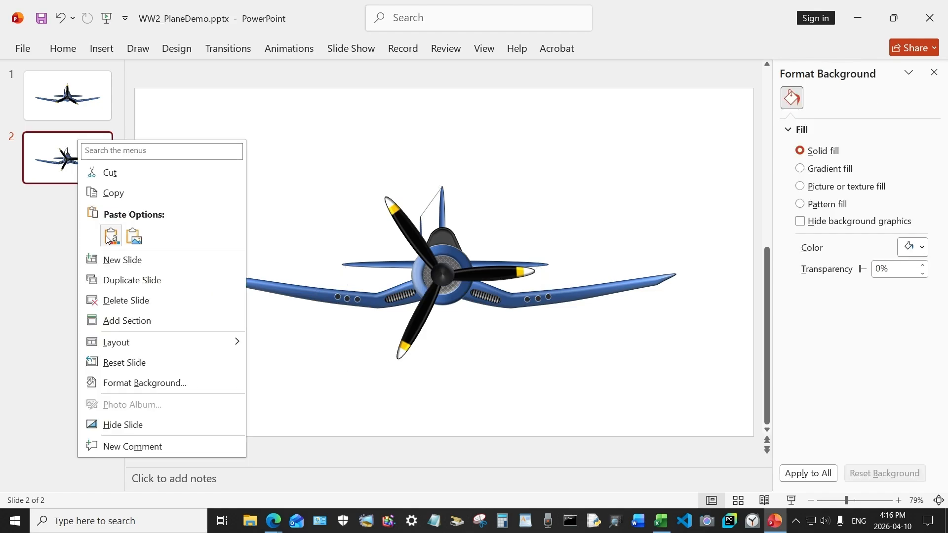
left_click(110, 236)
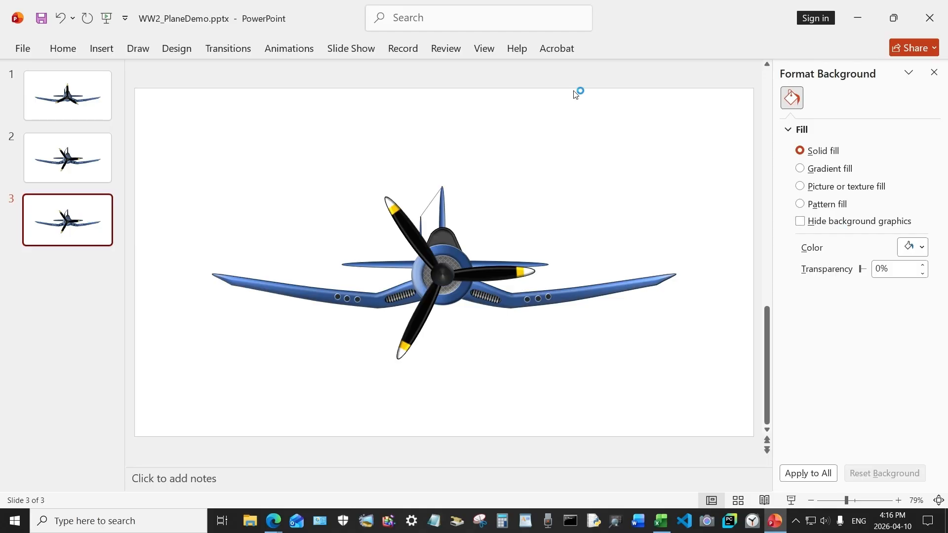
left_click(434, 279)
left_click(847, 129)
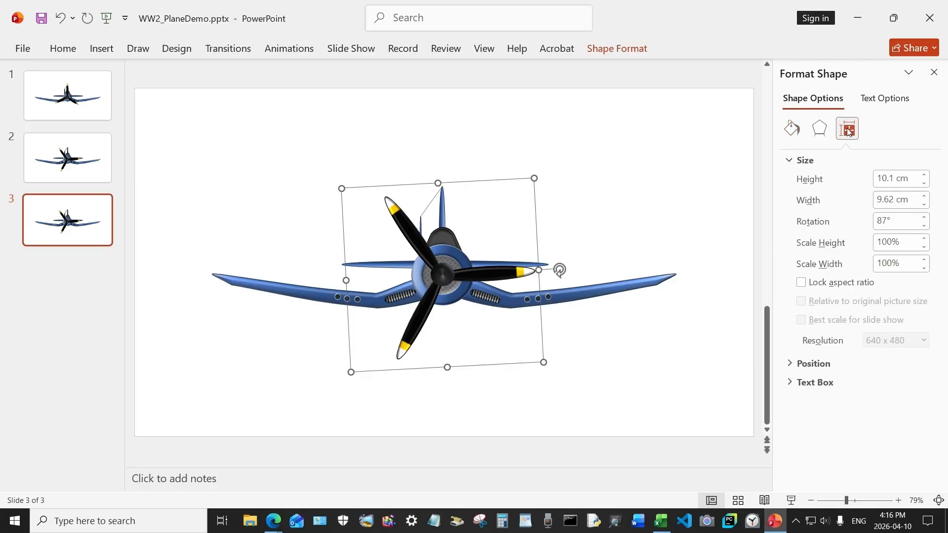
left_click(922, 226)
left_click(922, 226)
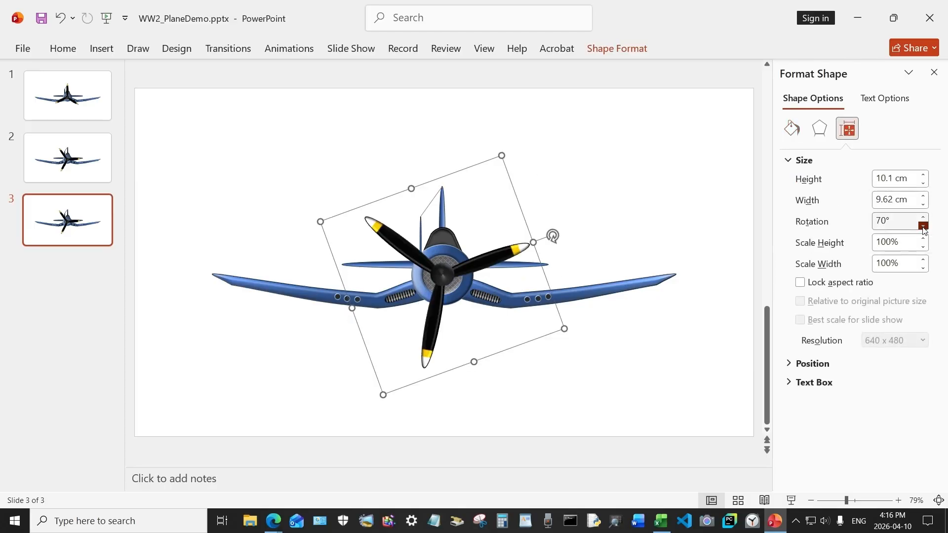
left_click(922, 226)
left_click(922, 226)
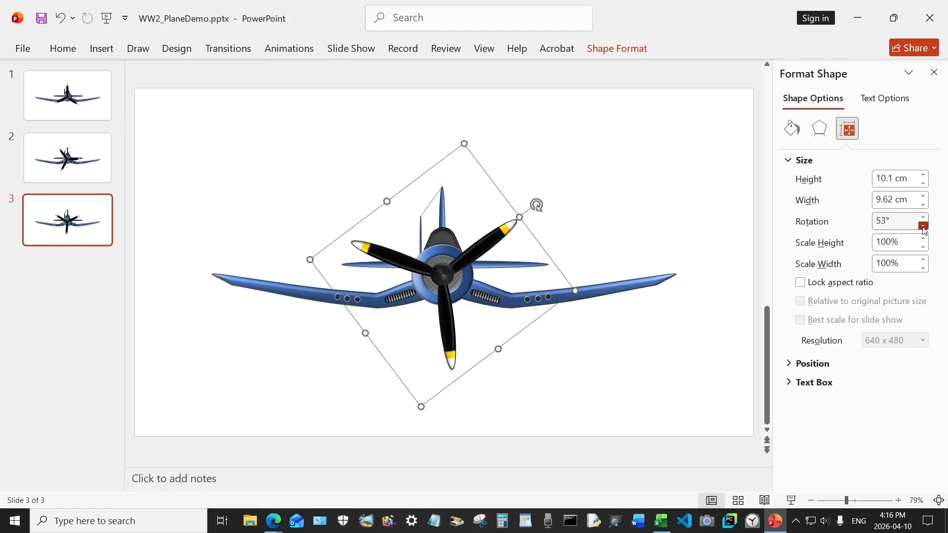
left_click(922, 226)
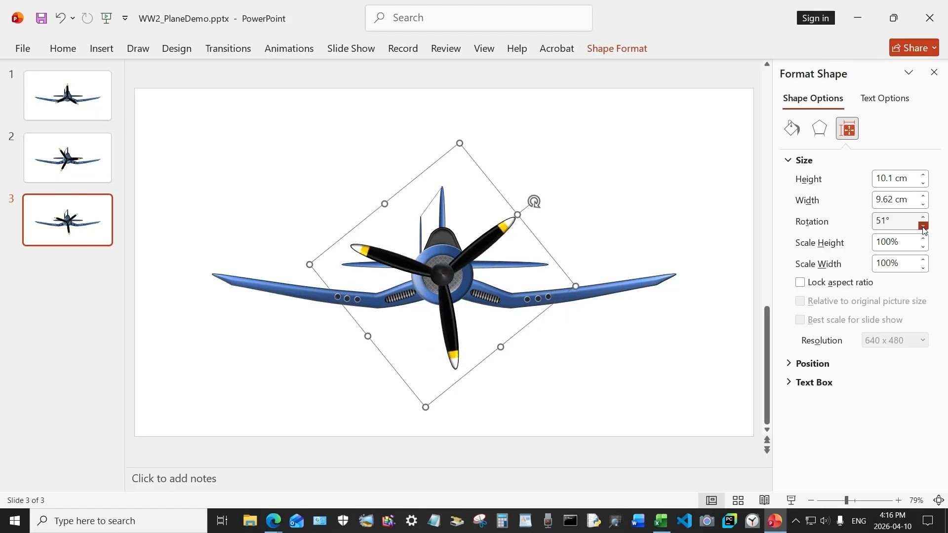
Duplicate slide 3 as the basis for another propeller position
right_click(55, 222)
left_click(104, 328)
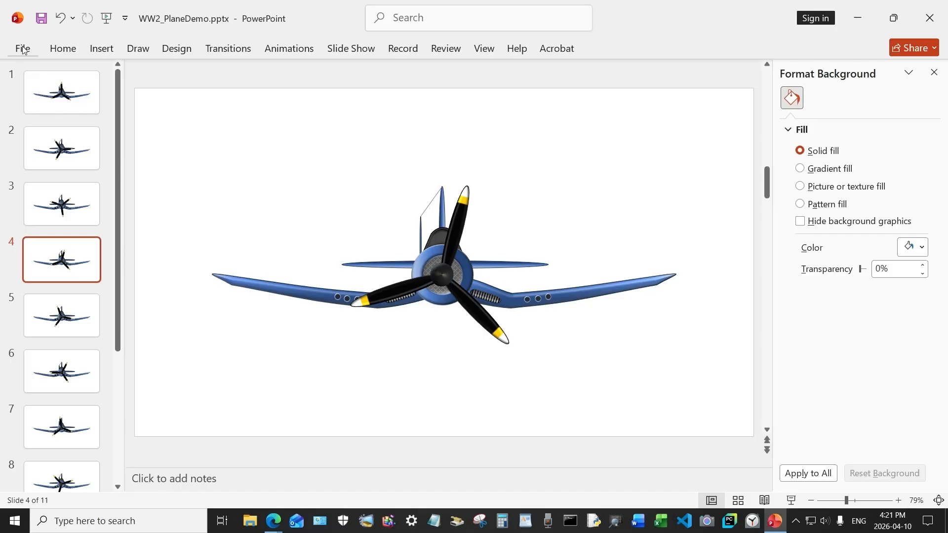
Set up an animated GIF export of slides 1 to 11 at Extra Large quality with 00.00 seconds per slide
left_click(22, 49)
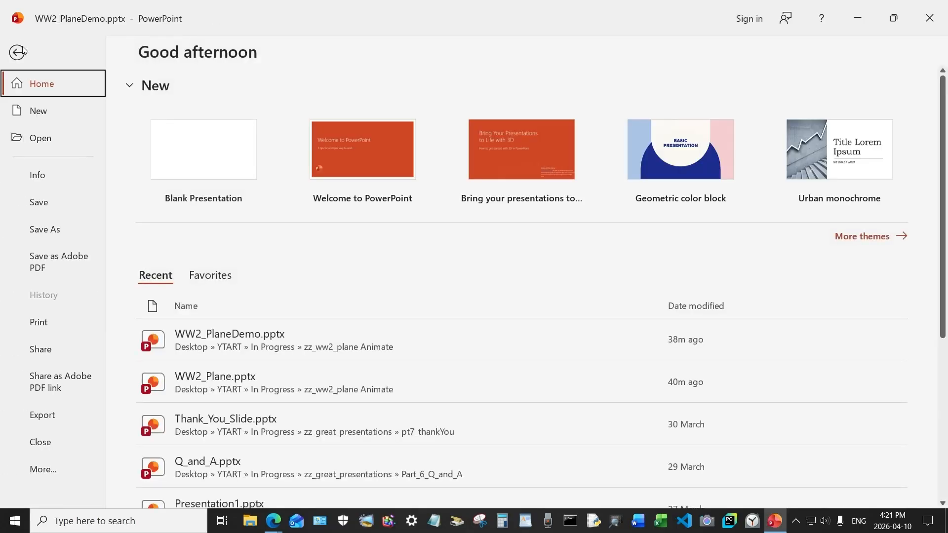
left_click(48, 417)
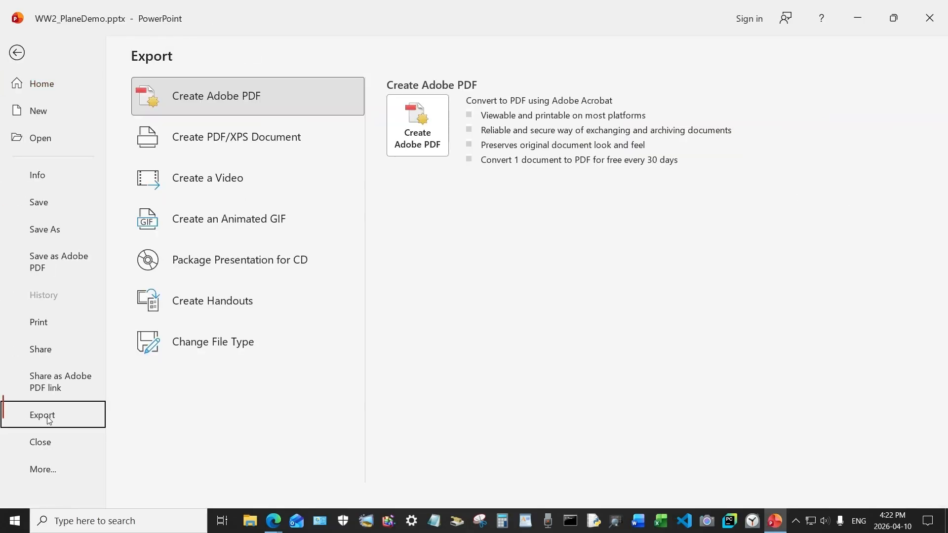
left_click(225, 224)
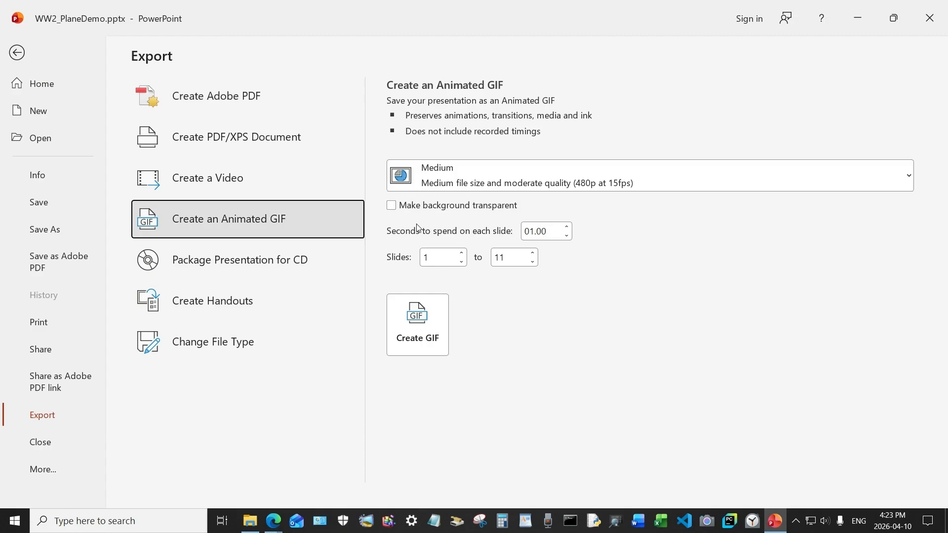
left_click(508, 171)
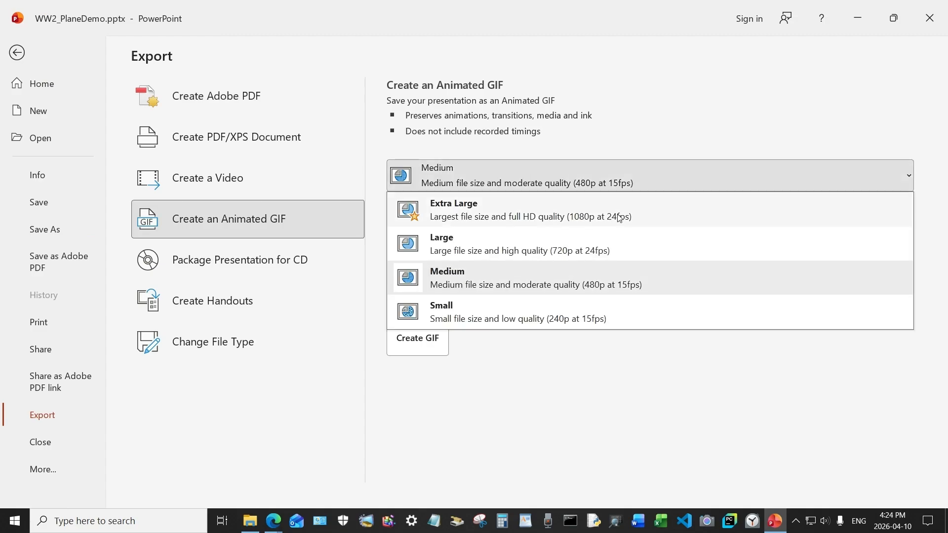
left_click(481, 215)
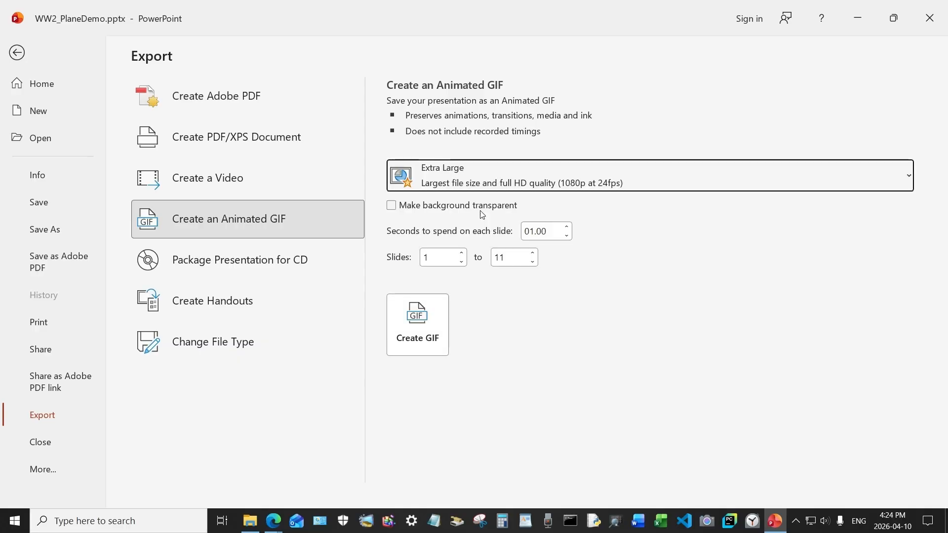
left_click(552, 231)
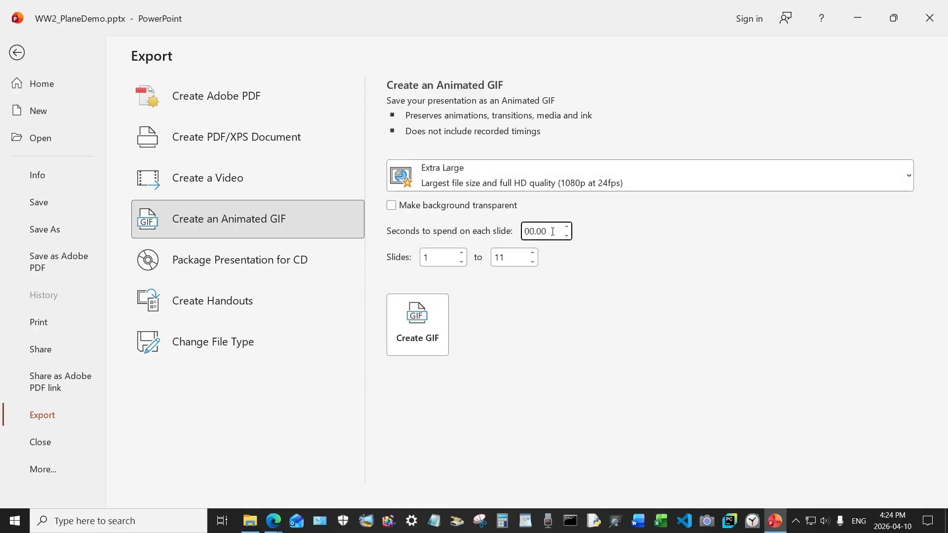
double_click(553, 232)
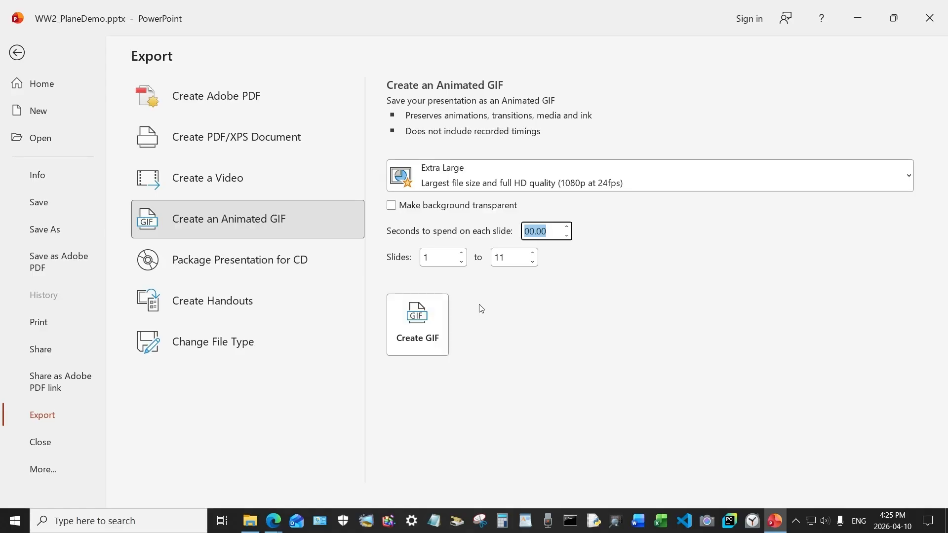
Create the animated GIF as WW2_PlaneDemo.gif in the zz_ww2_plane Animate folder, replacing the existing file
left_click(418, 318)
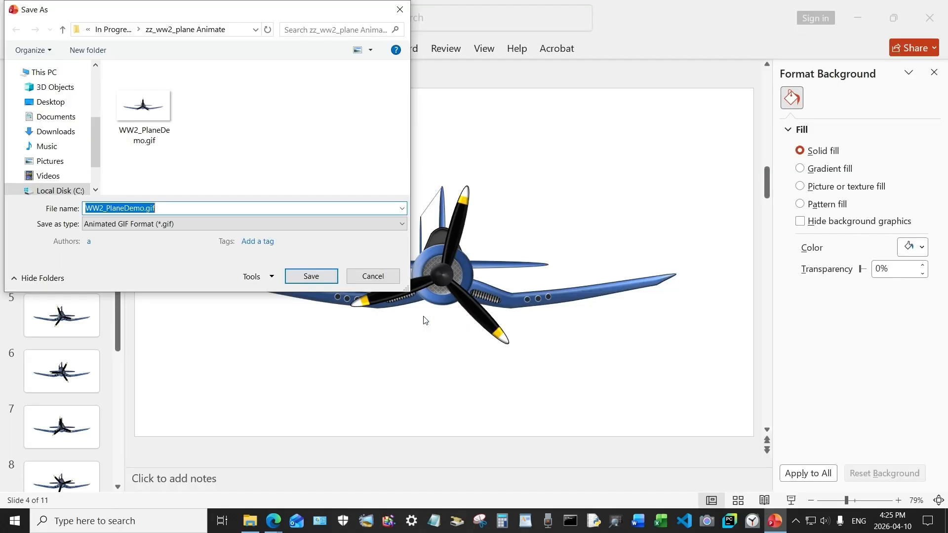
left_click(163, 134)
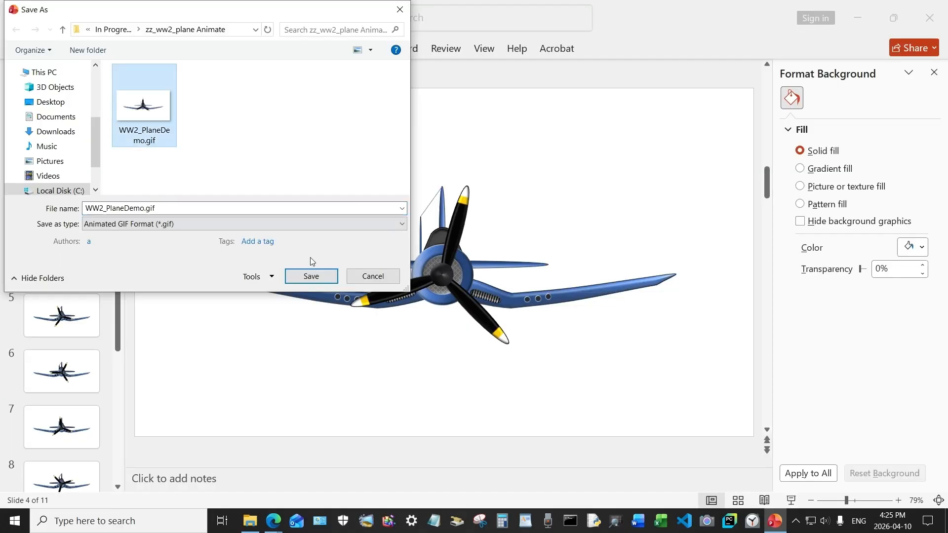
left_click(321, 276)
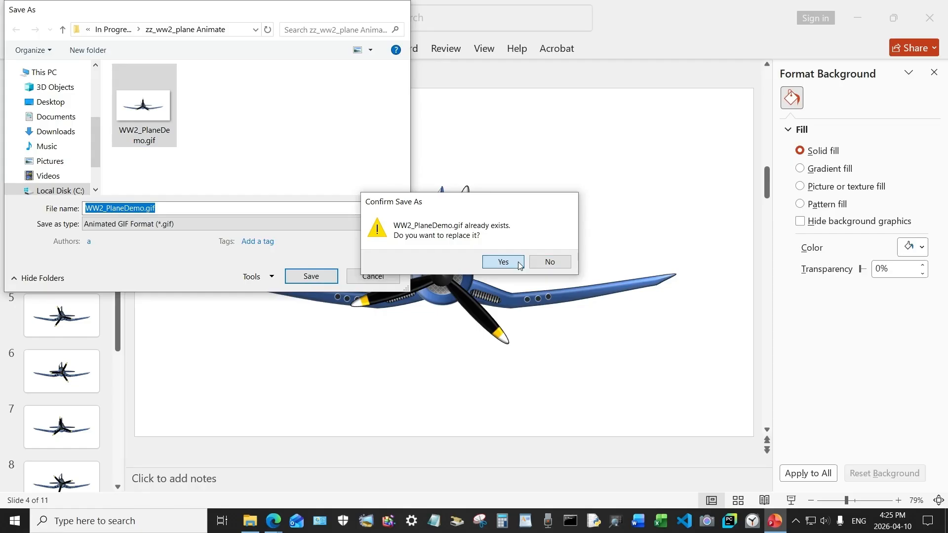
left_click(502, 262)
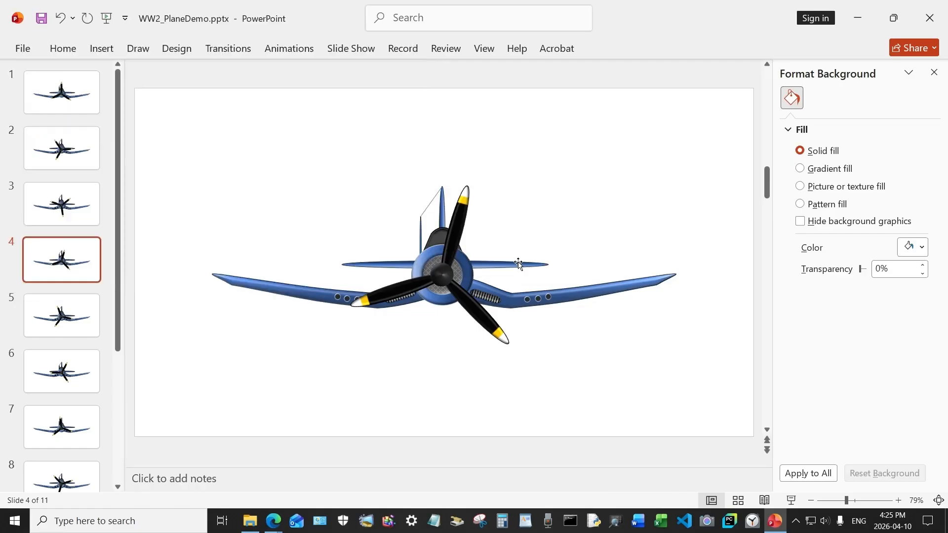
Switch windows to review the exported GIF, and compare the propeller positions on slides 1 and 2
key("alt+Tab")
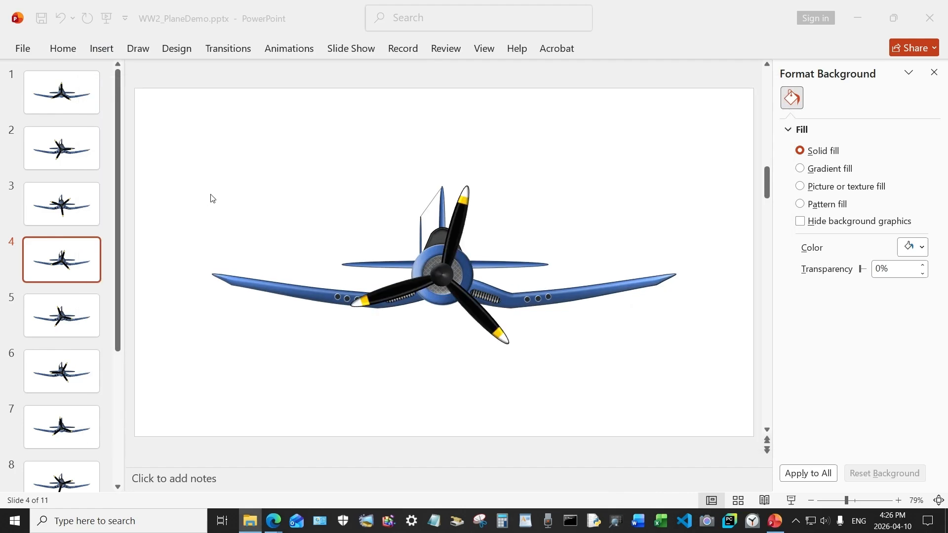
left_click(62, 100)
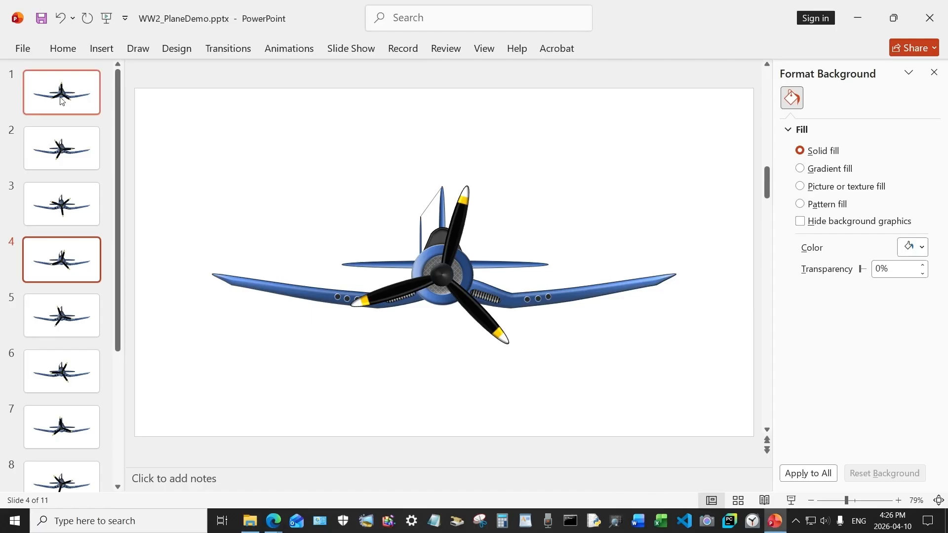
left_click(61, 145)
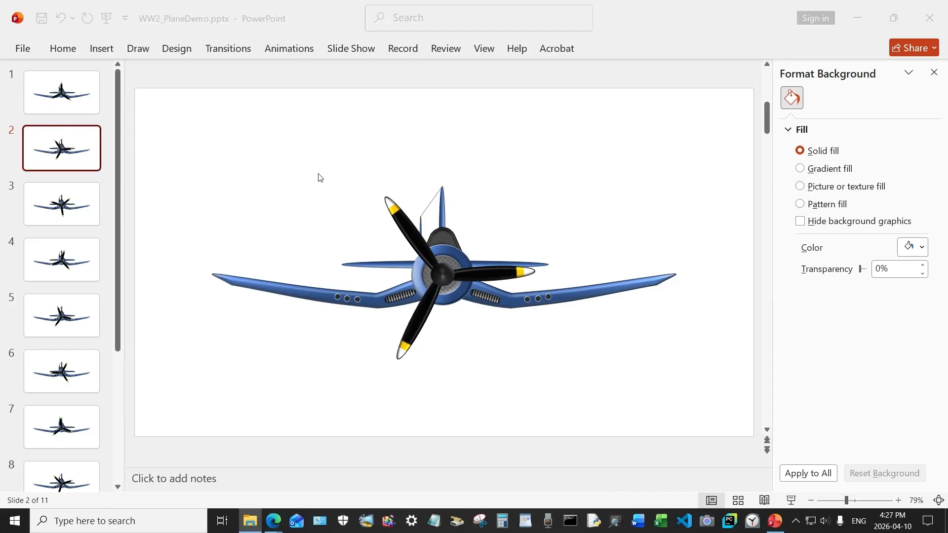
Duplicate slide 1 to insert an in-between slide before the existing slide 2
left_click(67, 106)
right_click(67, 101)
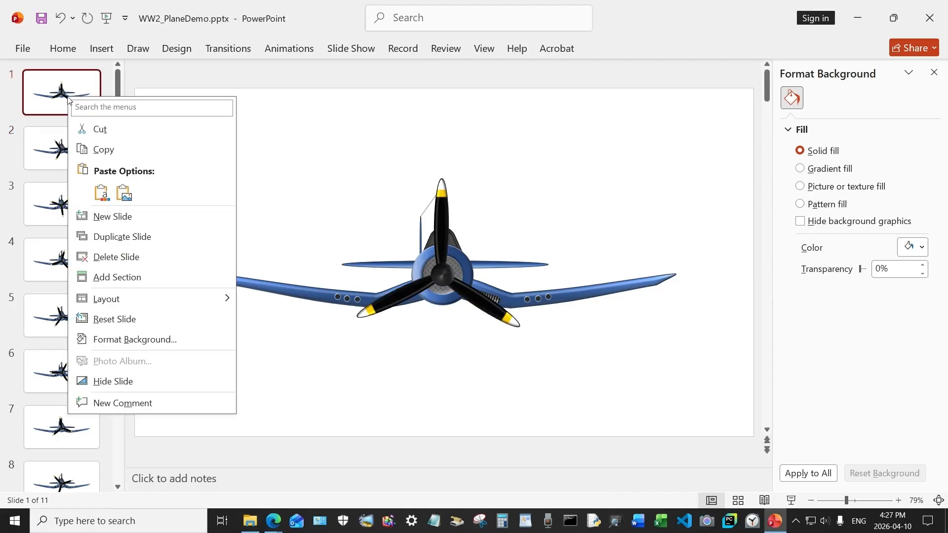
left_click(118, 239)
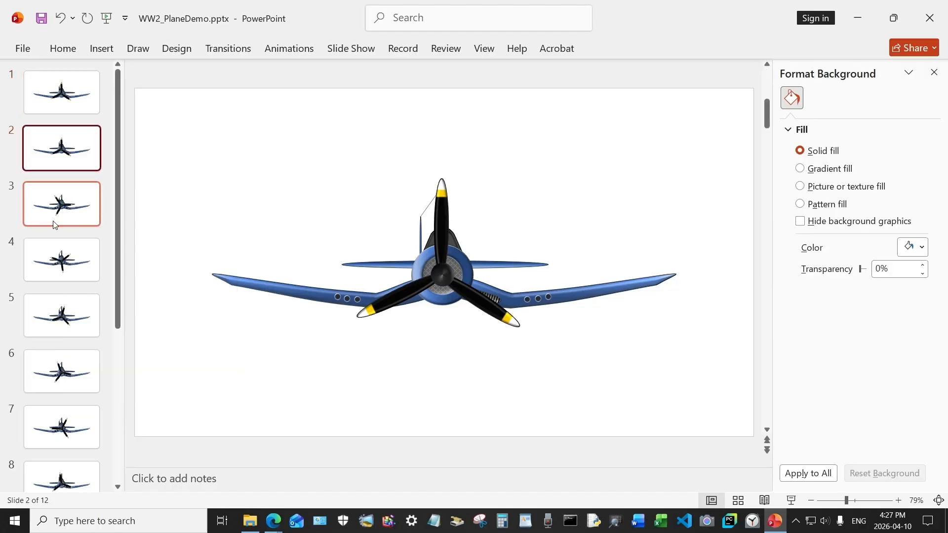
Lower the propeller's rotation angle on the new slide 2 for an in-between position, and finish with the propeller deselected
left_click(441, 237)
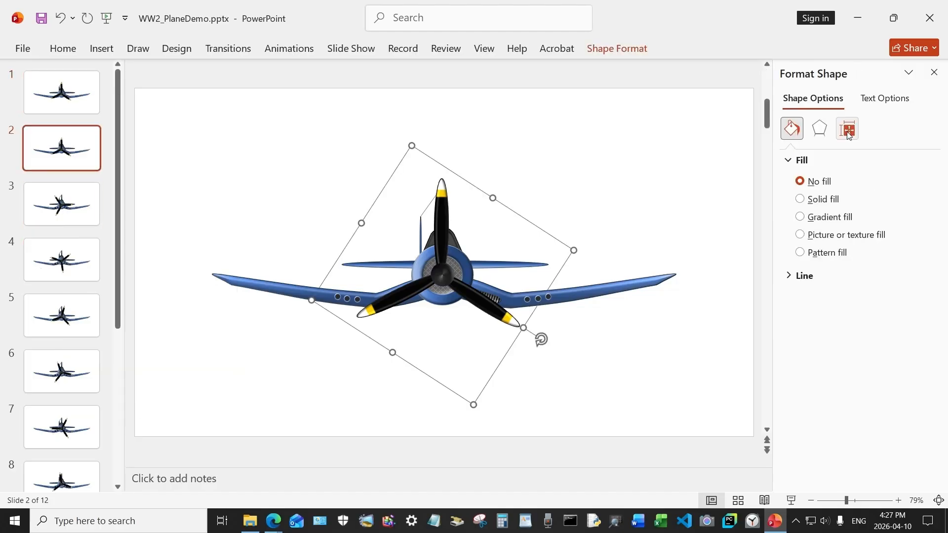
left_click(847, 129)
key("XF86Calculator")
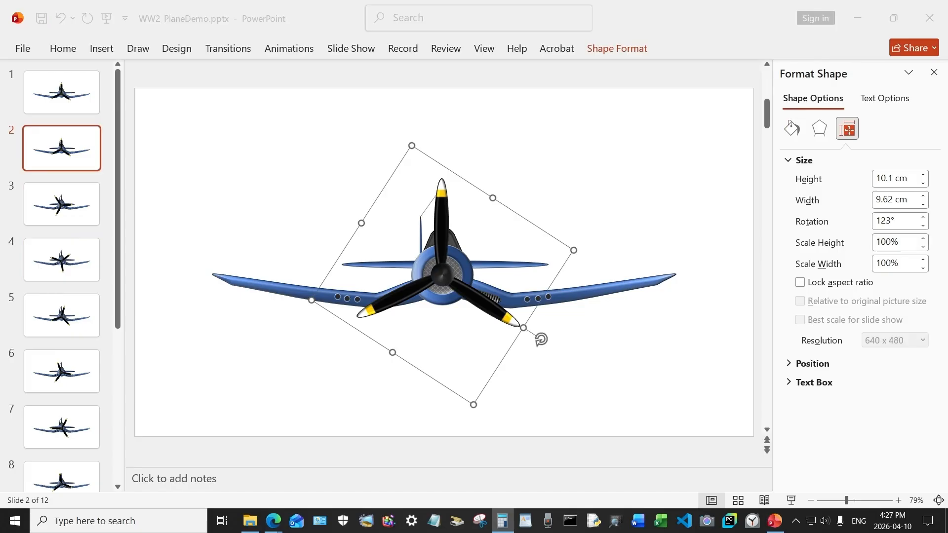
left_click(922, 225)
left_click(922, 225)
left_click(923, 226)
left_click(922, 226)
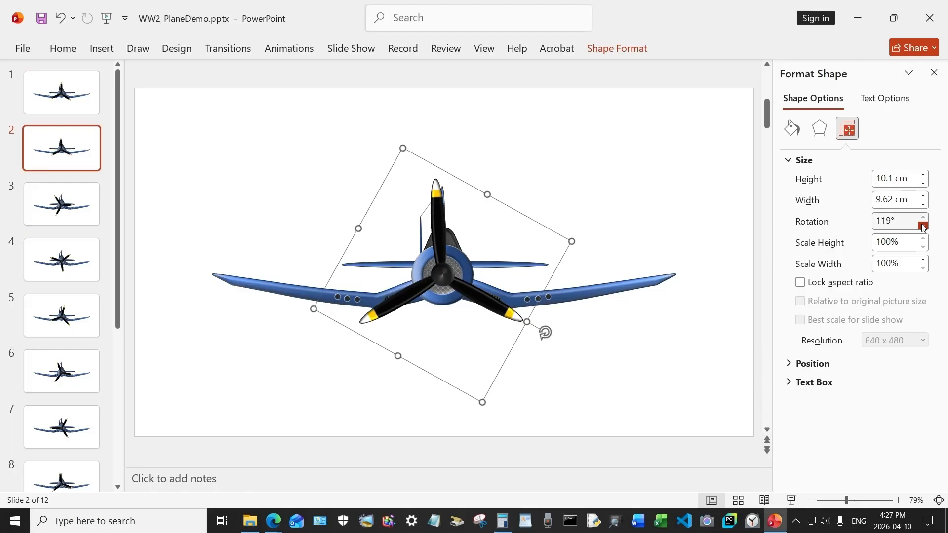
left_click(922, 225)
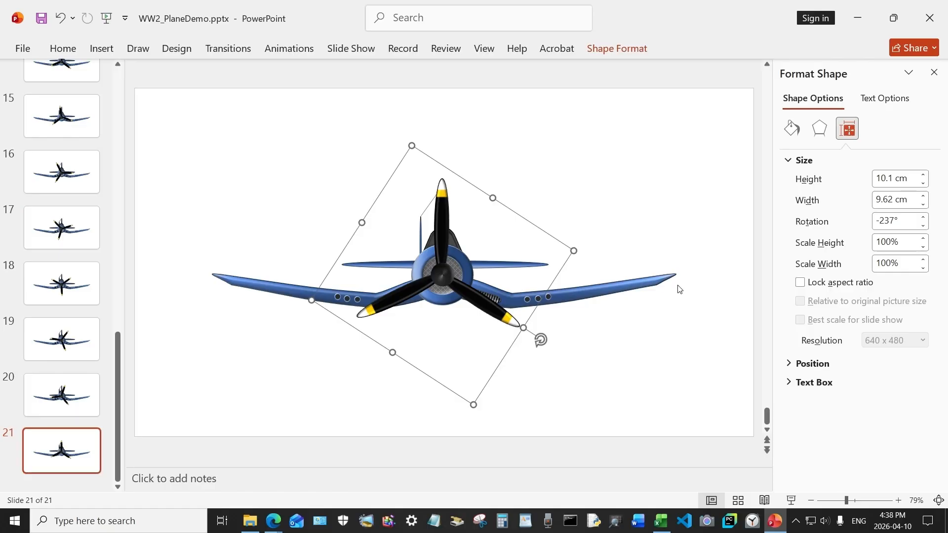
left_click(648, 209)
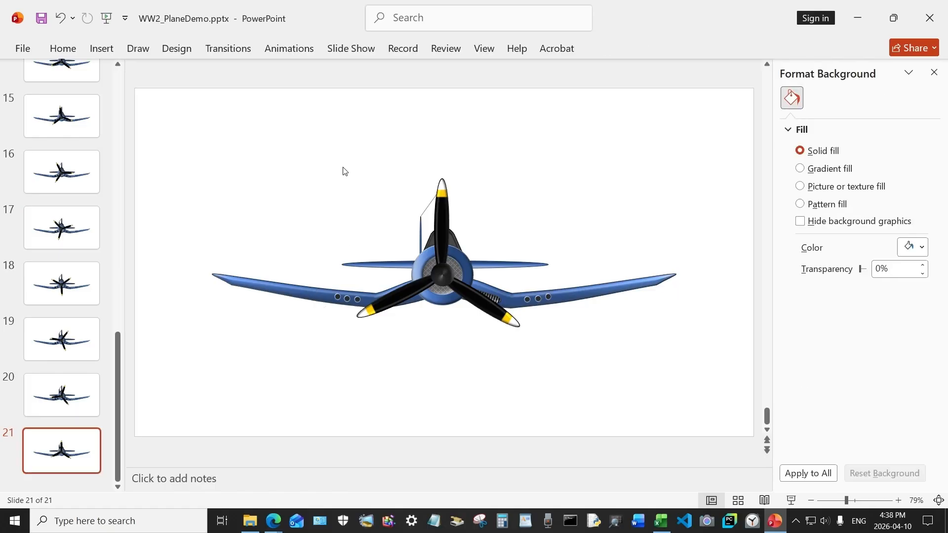
Set up an animated GIF export of the presentation at Extra Large quality (1080p at 24fps) with 00.00 seconds on each slide
scroll(344, 171, "up", 8)
scroll(344, 171, "up", 12)
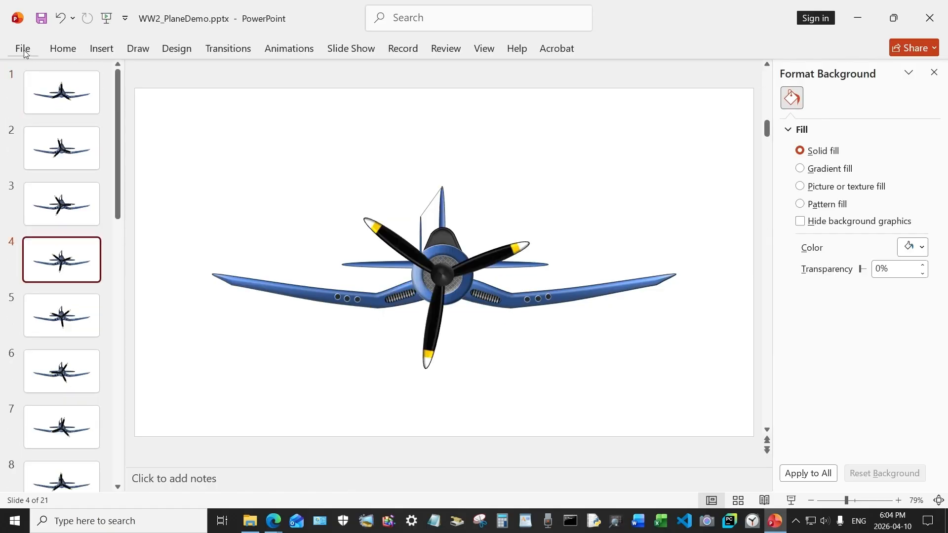
left_click(24, 50)
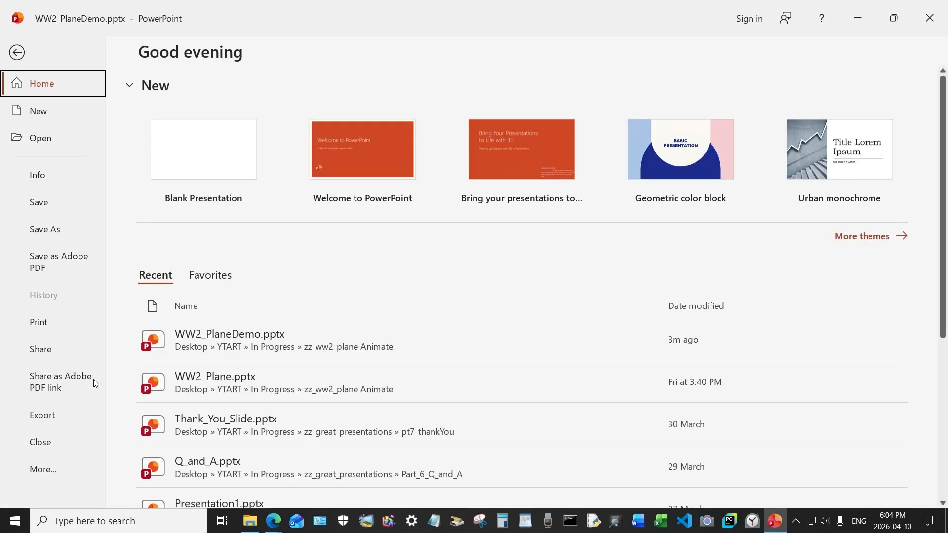
left_click(53, 419)
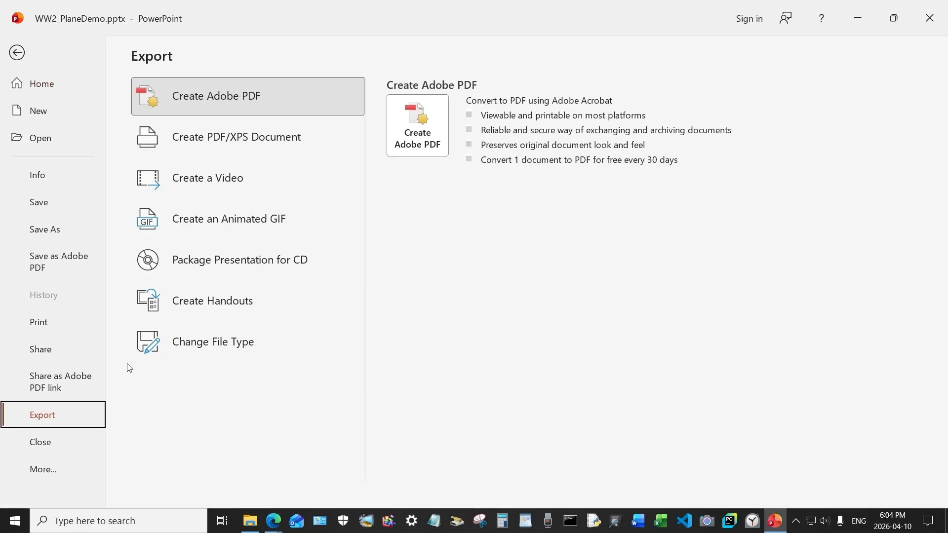
left_click(245, 220)
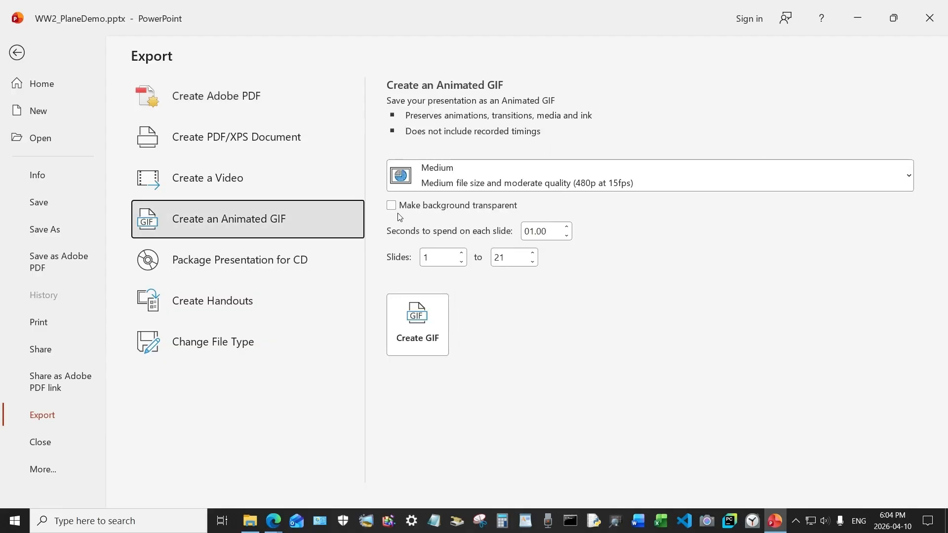
left_click(587, 184)
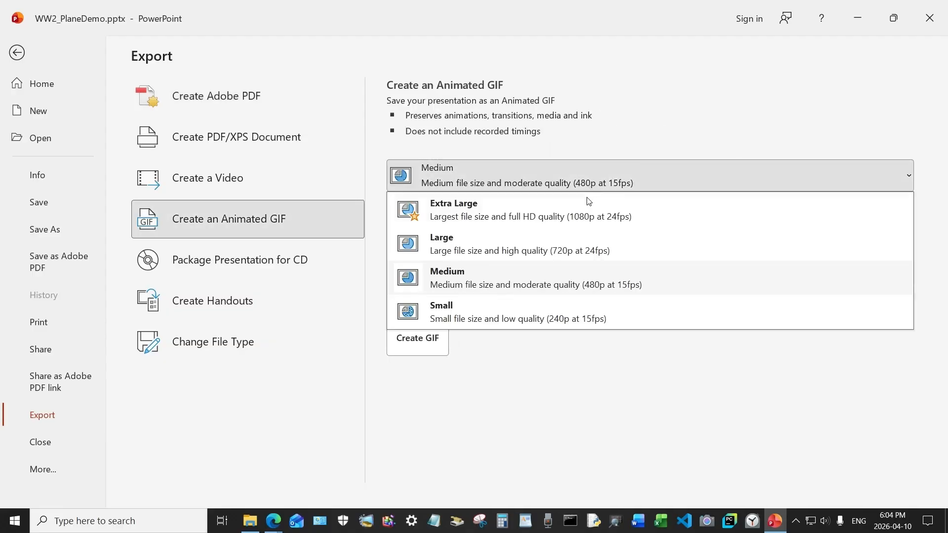
left_click(603, 220)
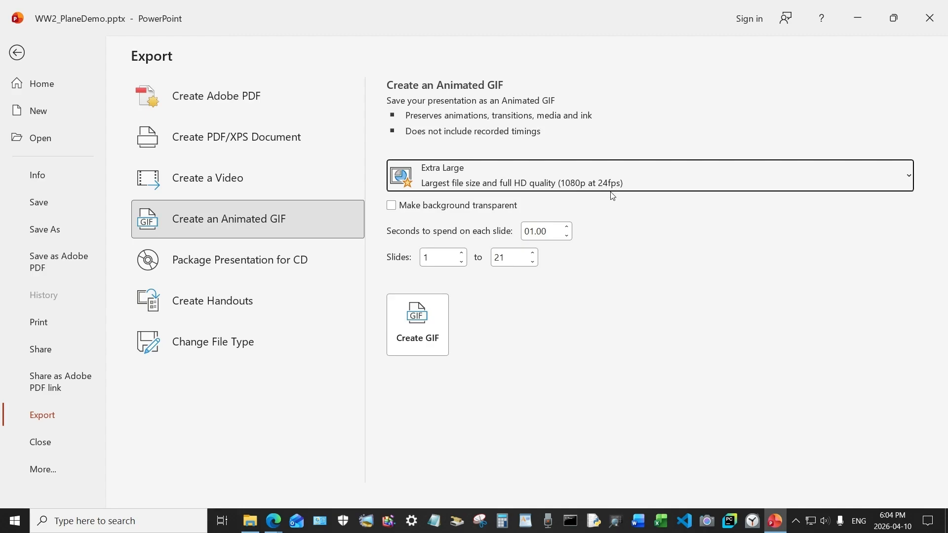
left_click(567, 236)
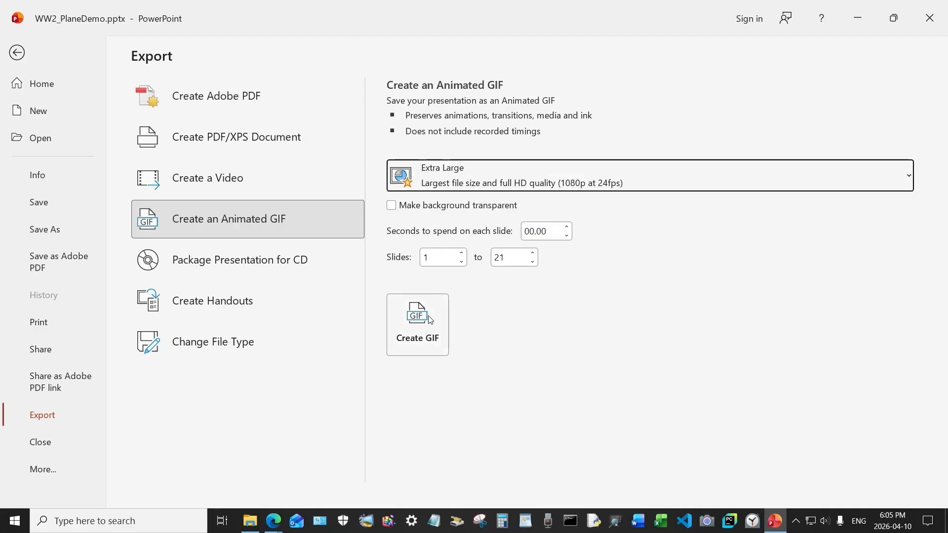
Create the GIF as WW2_PlaneDemo.gif in the zz_ww2_plane Animate folder, and open it in the maximized Photos viewer to review the propeller motion
left_click(427, 318)
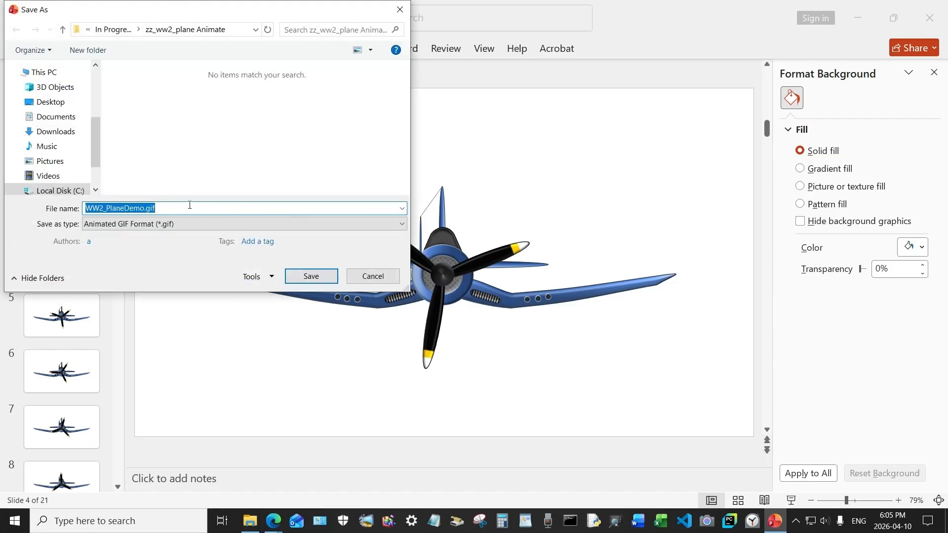
left_click(313, 277)
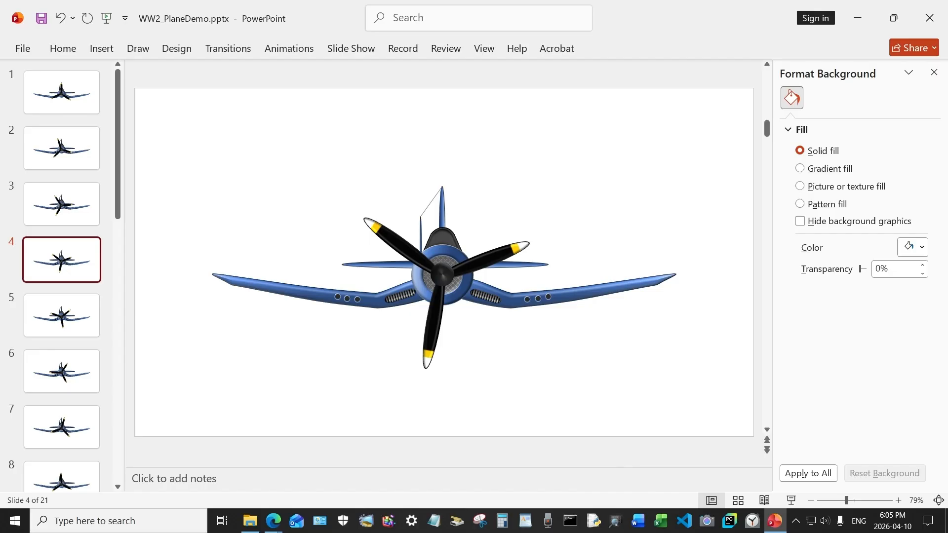
left_click(250, 527)
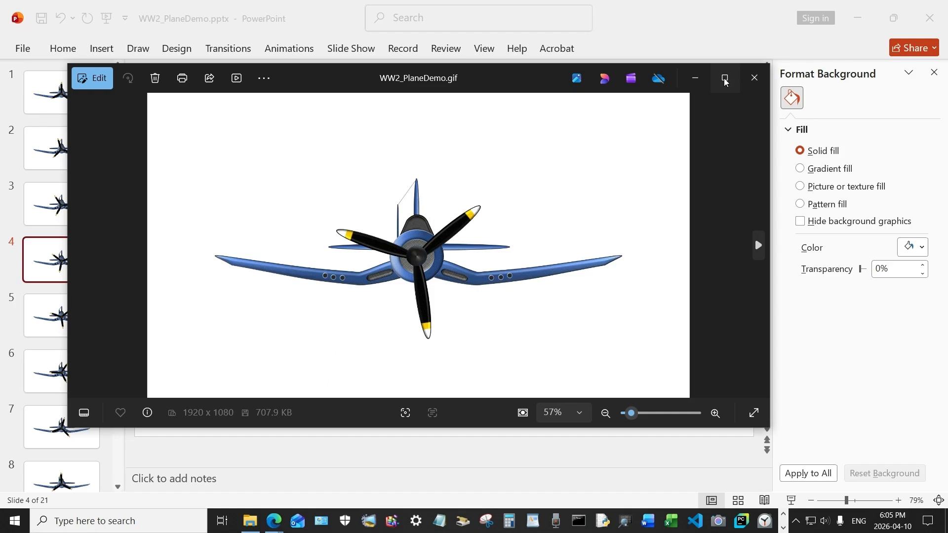
left_click(725, 78)
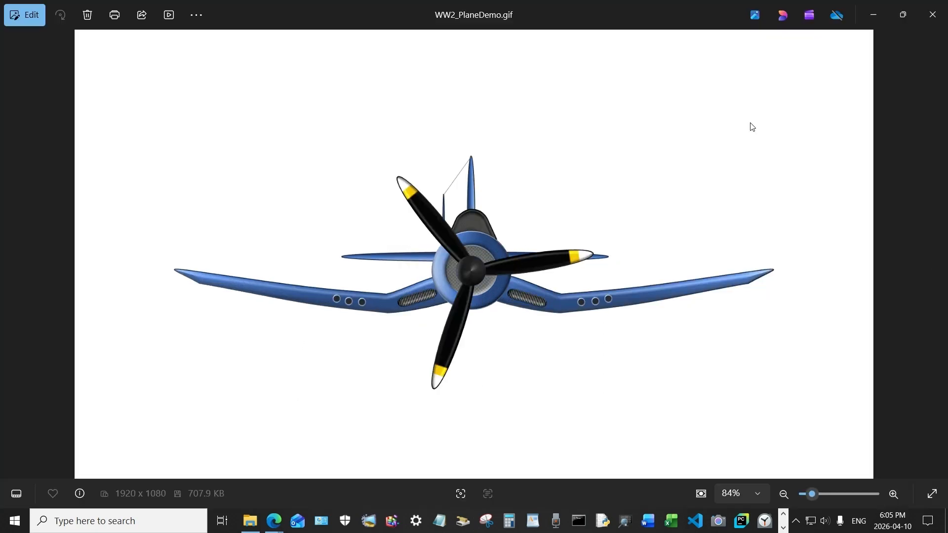